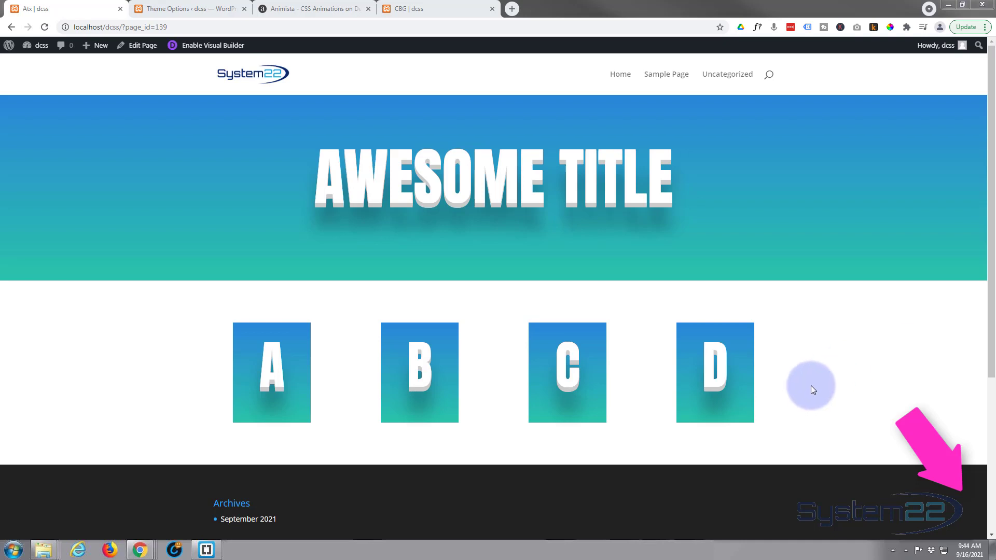
# Replay the page animations, then bring up Animista's text-pop-up-top page and select its URL.
pyautogui.click(44, 27)
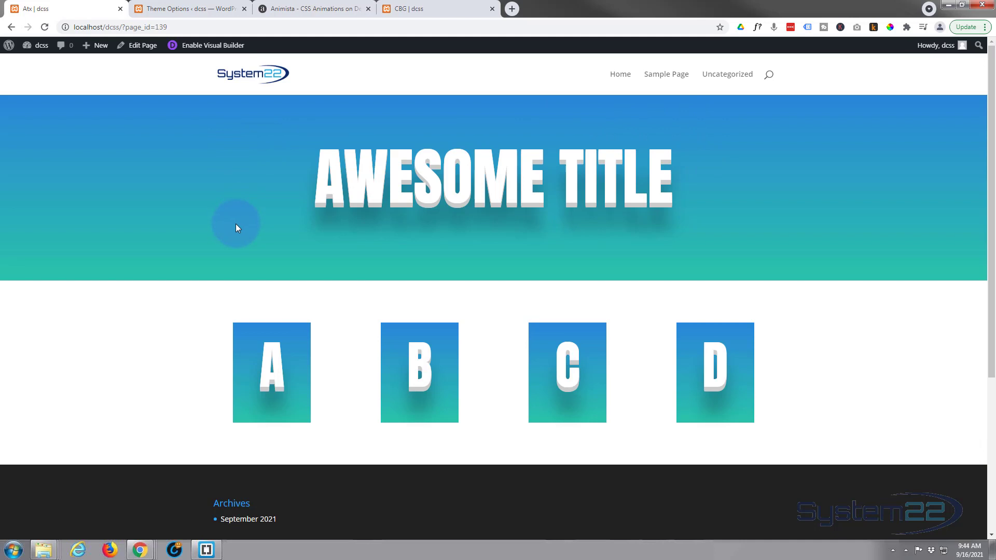
pyautogui.click(287, 9)
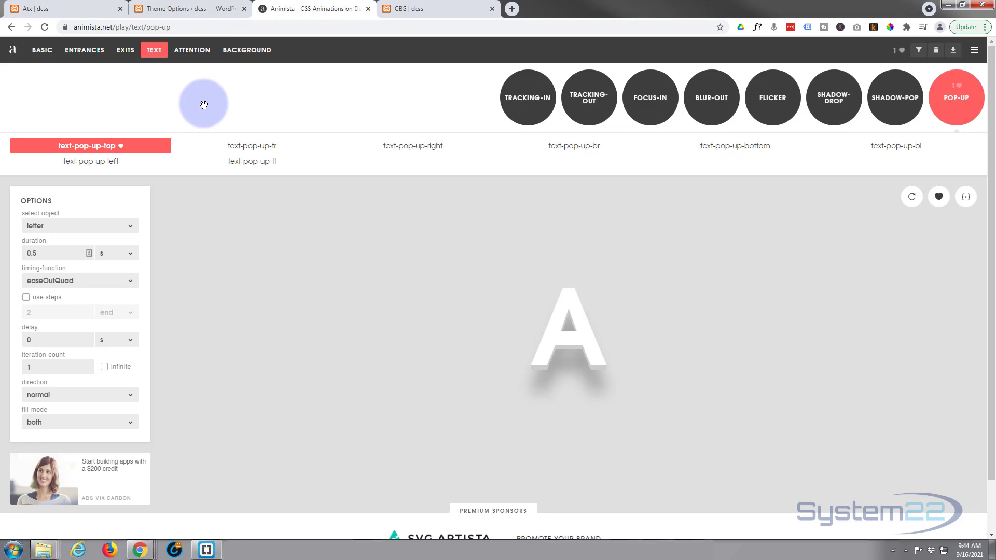
pyautogui.click(179, 28)
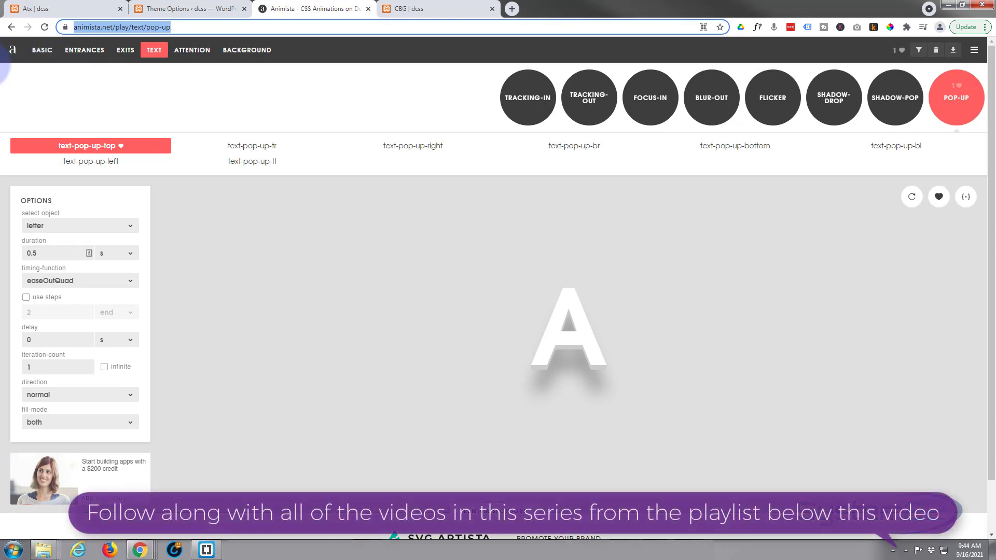
# Enable the Visual Builder on the Atx page and delete the AWESOME TITLE hero section.
pyautogui.click(51, 6)
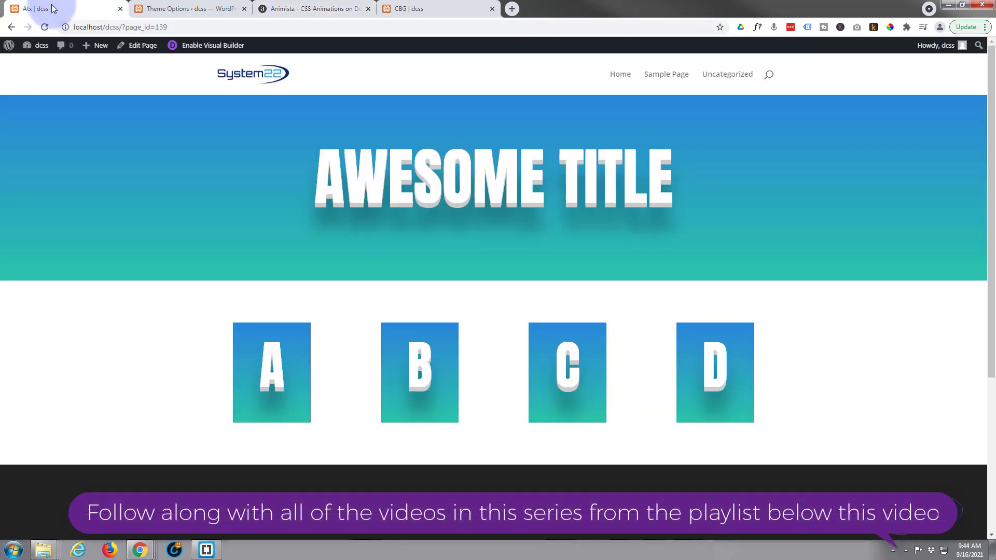
pyautogui.click(205, 50)
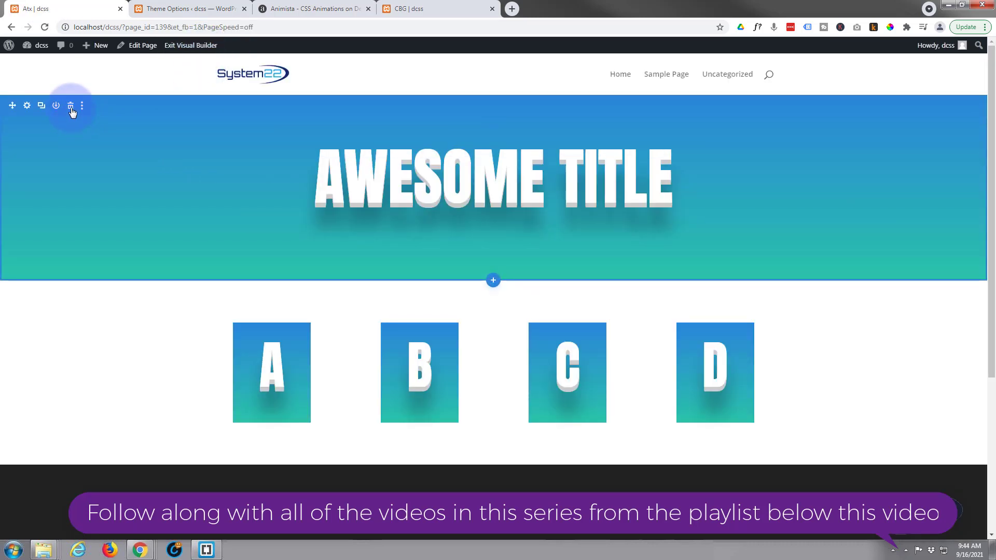
pyautogui.click(71, 106)
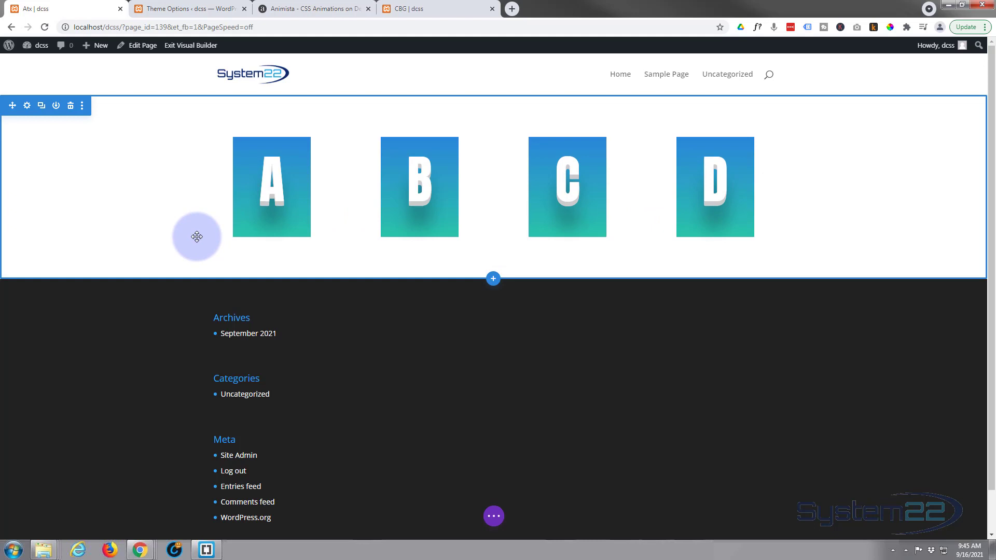
# Open Divi Theme Options' Custom CSS and scroll through the old text-pop-up-top animation code.
pyautogui.click(181, 8)
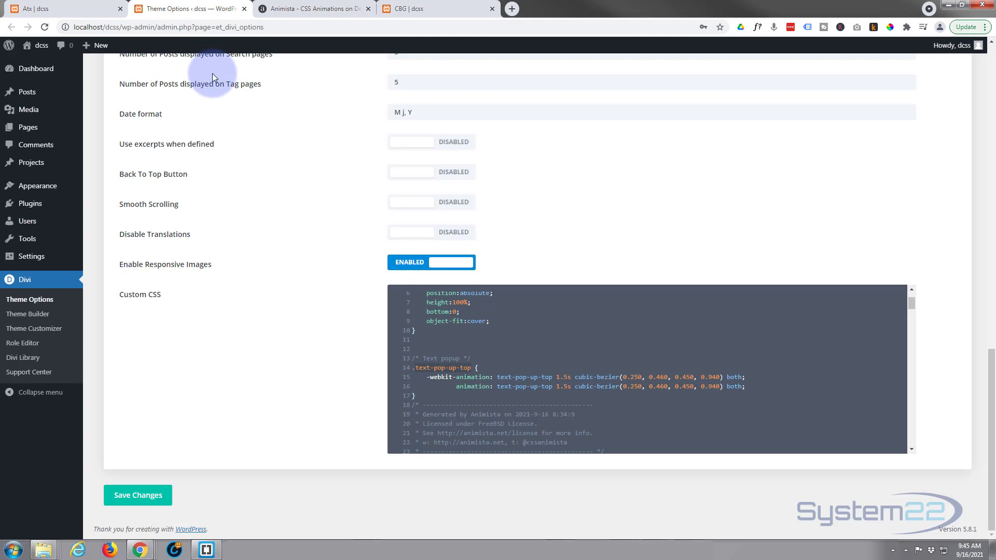
pyautogui.click(516, 333)
pyautogui.scroll(1, 467, 335)
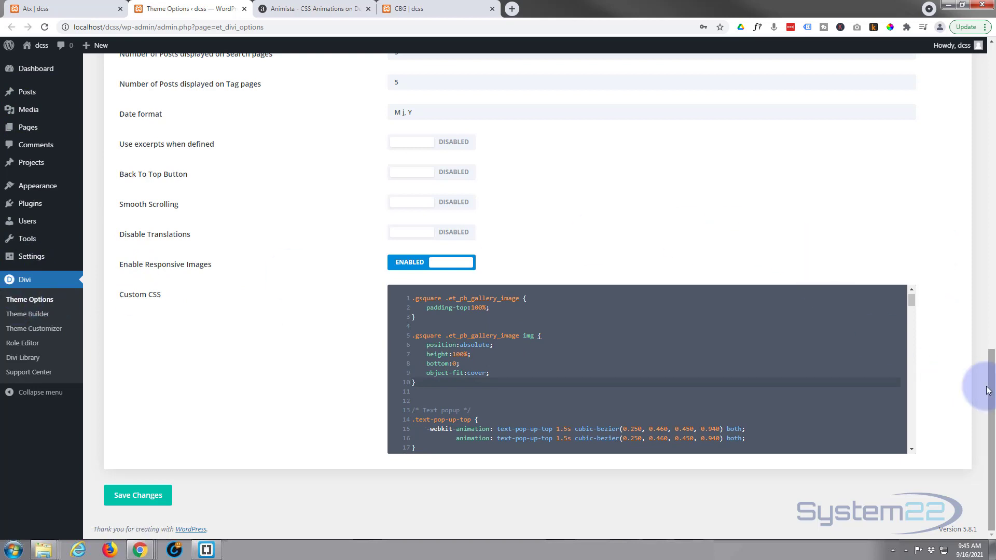
pyautogui.moveTo(992, 393); pyautogui.dragTo(938, 57)
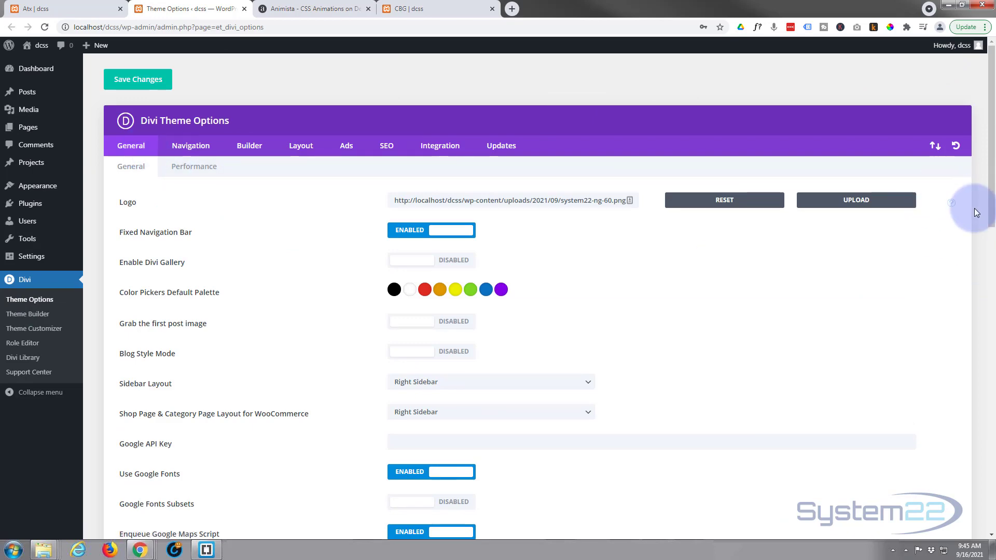
pyautogui.moveTo(992, 220); pyautogui.dragTo(985, 534)
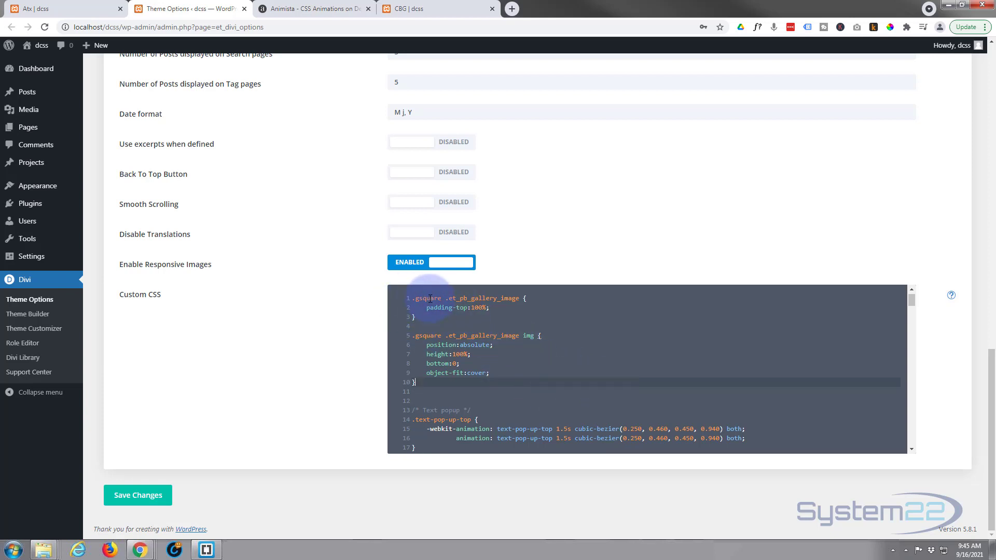
pyautogui.scroll(-3, 521, 350)
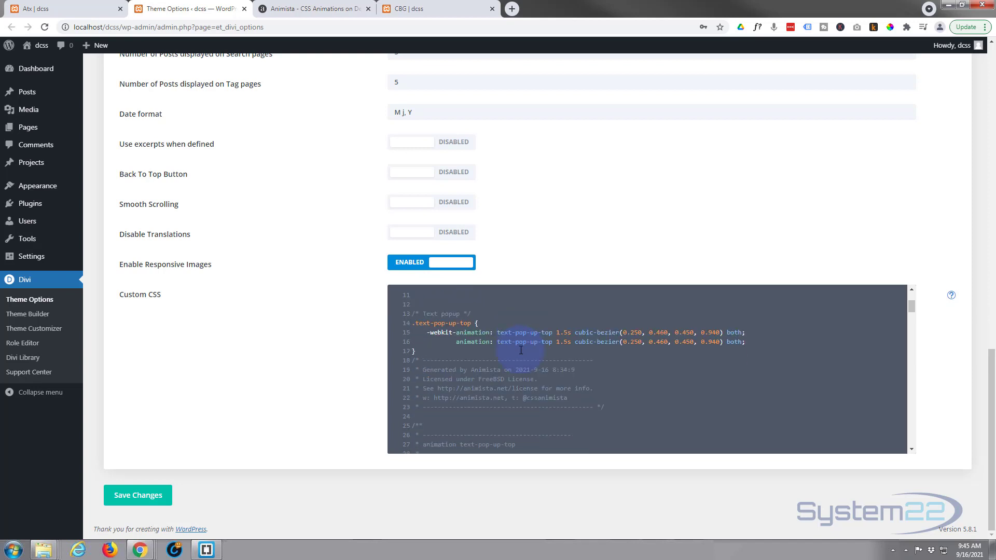
pyautogui.scroll(2, 512, 345)
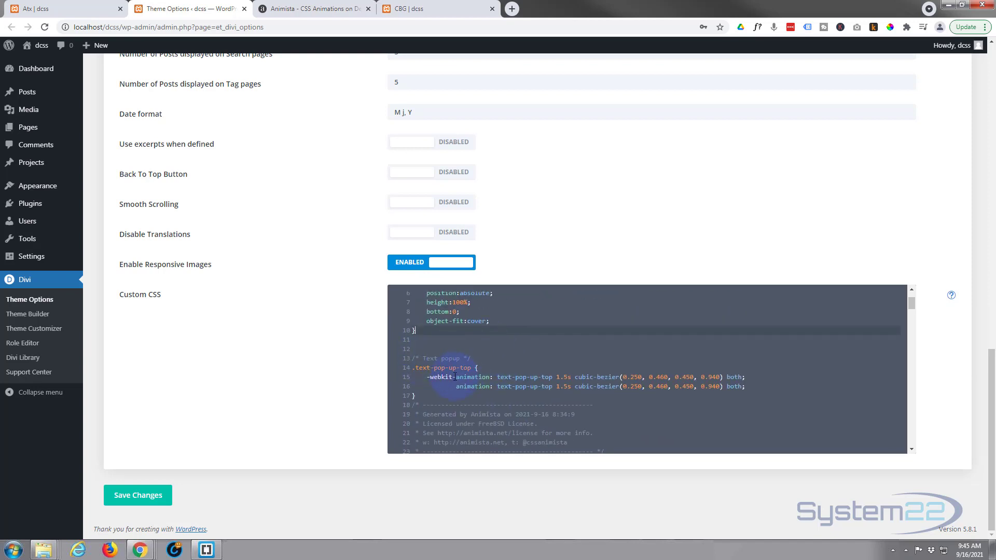
pyautogui.scroll(-3, 455, 377)
pyautogui.scroll(2, 421, 317)
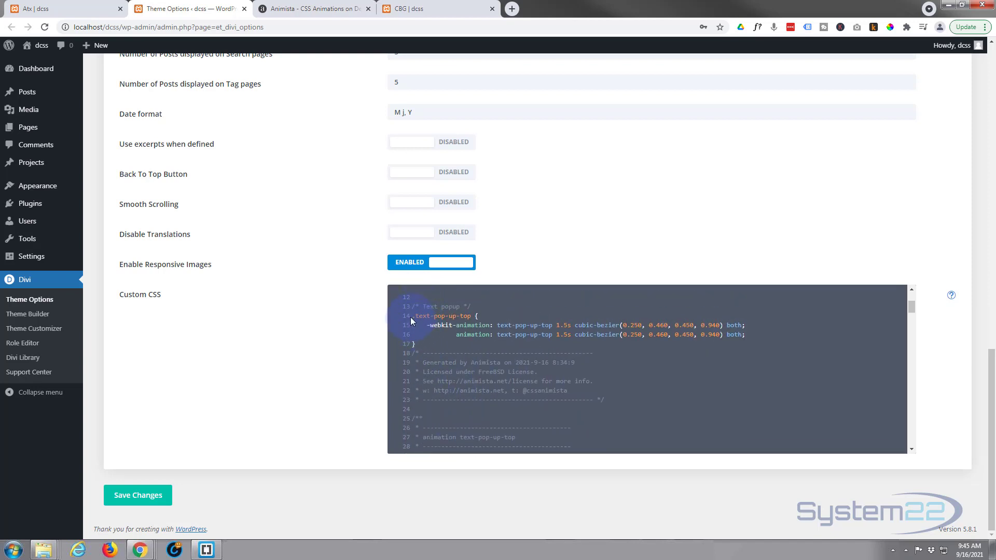
# Delete the old text-pop-up-top animation code and its Text popup comment from Custom CSS.
pyautogui.moveTo(415, 317); pyautogui.dragTo(529, 492)
pyautogui.press('Delete')
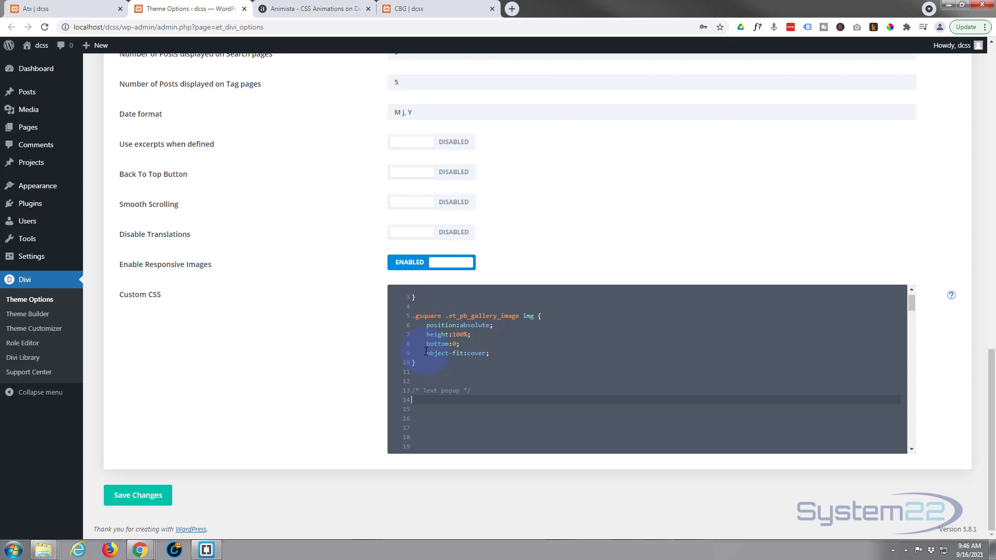
pyautogui.moveTo(467, 395); pyautogui.dragTo(415, 386)
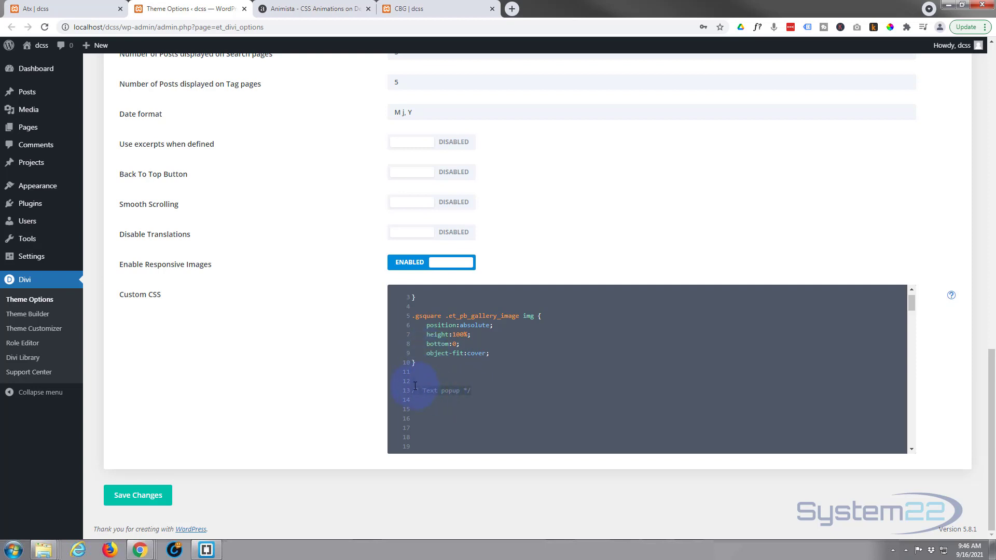
pyautogui.press('BackSpace')
pyautogui.press('BackSpace')
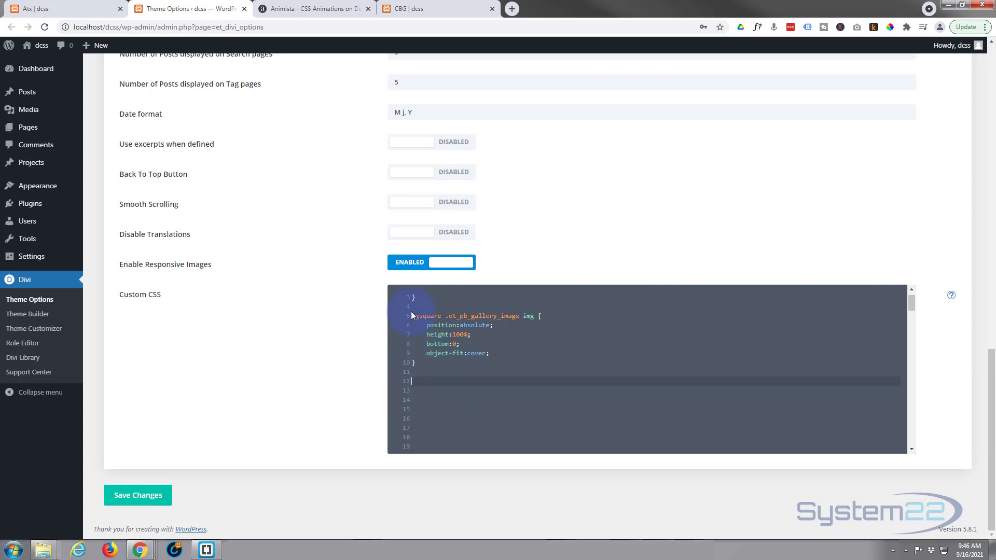
# Put a /* Text popup */ comment with blank lines at the top, above the .gsquare rules.
pyautogui.scroll(1, 429, 348)
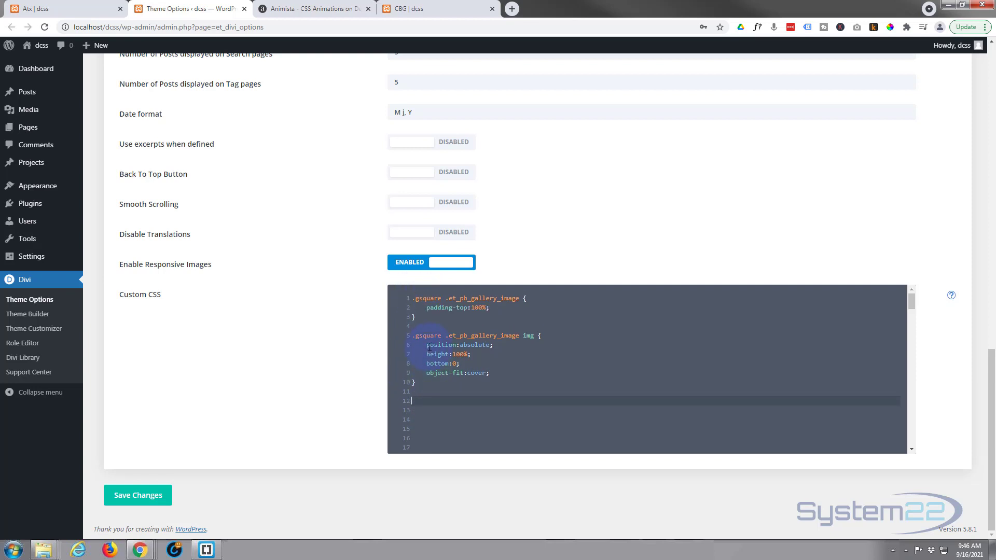
pyautogui.click(413, 300)
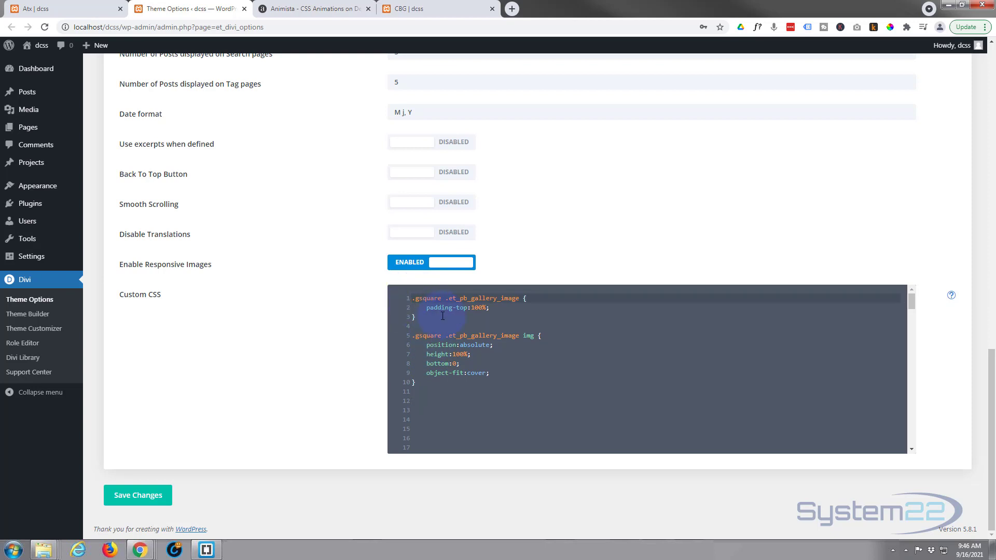
pyautogui.press('Return')
pyautogui.press('Return')
pyautogui.press('Return')
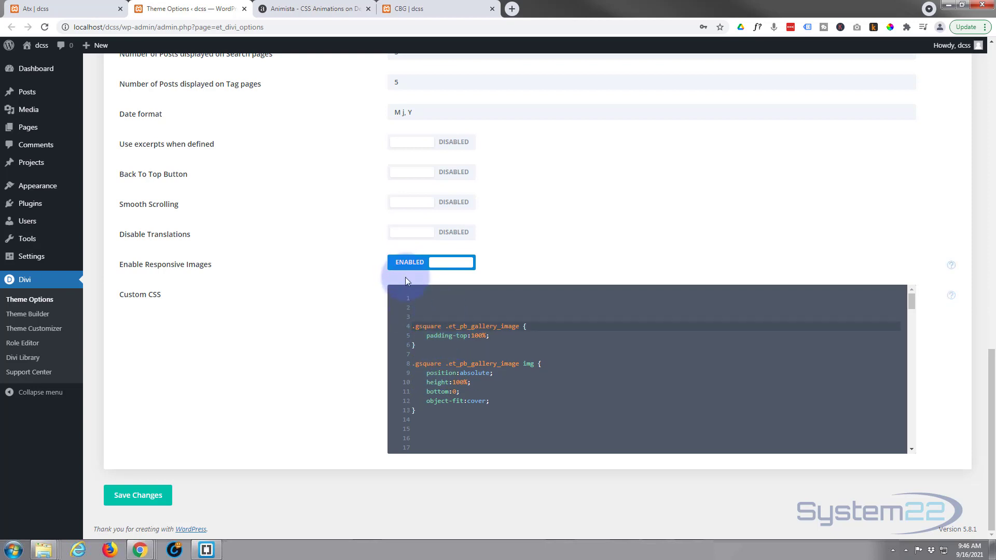
pyautogui.click(412, 298)
pyautogui.press('Return')
pyautogui.write('/* Text popup */')
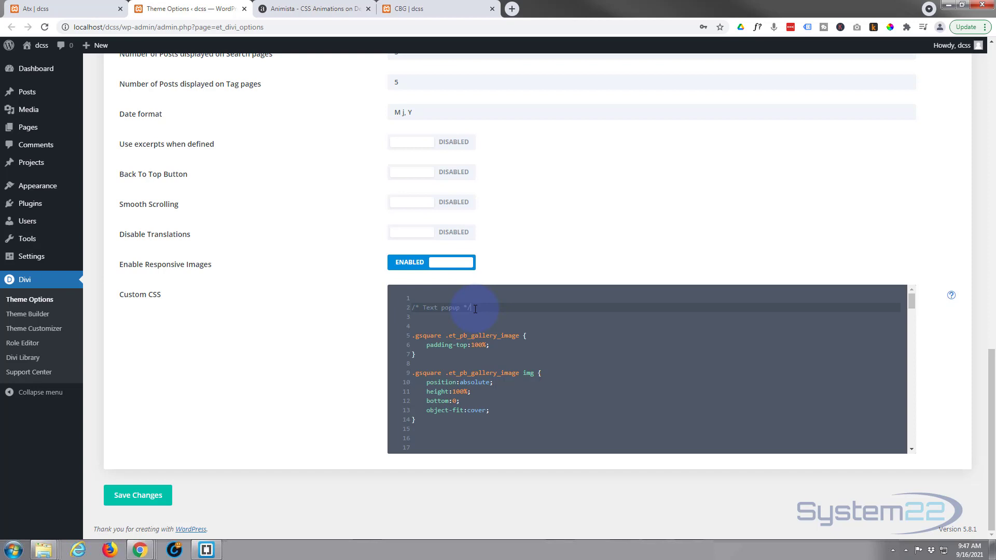
pyautogui.press('Return')
pyautogui.press('Return')
pyautogui.press('Return')
pyautogui.press('Return')
pyautogui.press('Return')
pyautogui.press('Return')
pyautogui.press('Return')
pyautogui.press('Return')
pyautogui.press('Return')
pyautogui.press('Return')
pyautogui.press('Return')
pyautogui.press('Return')
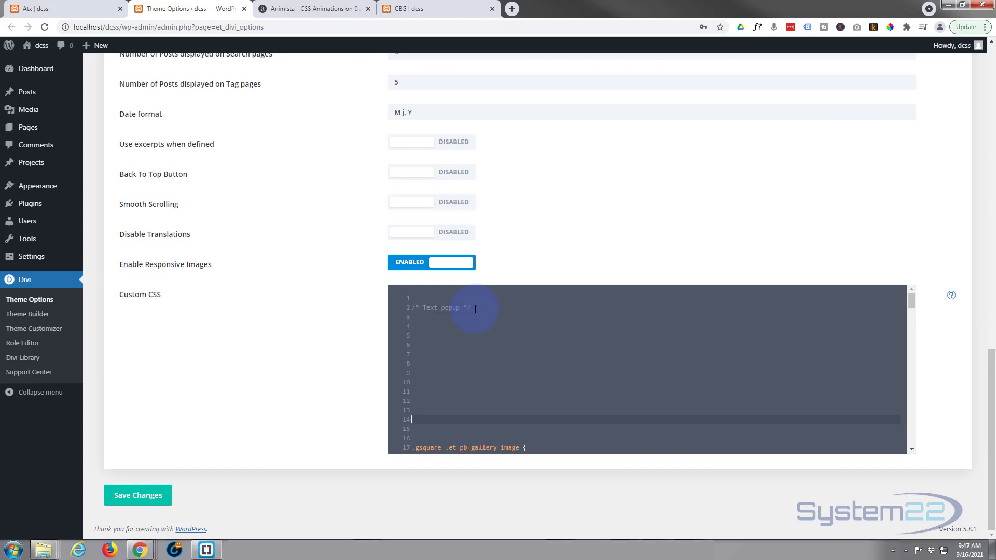
pyautogui.click(424, 297)
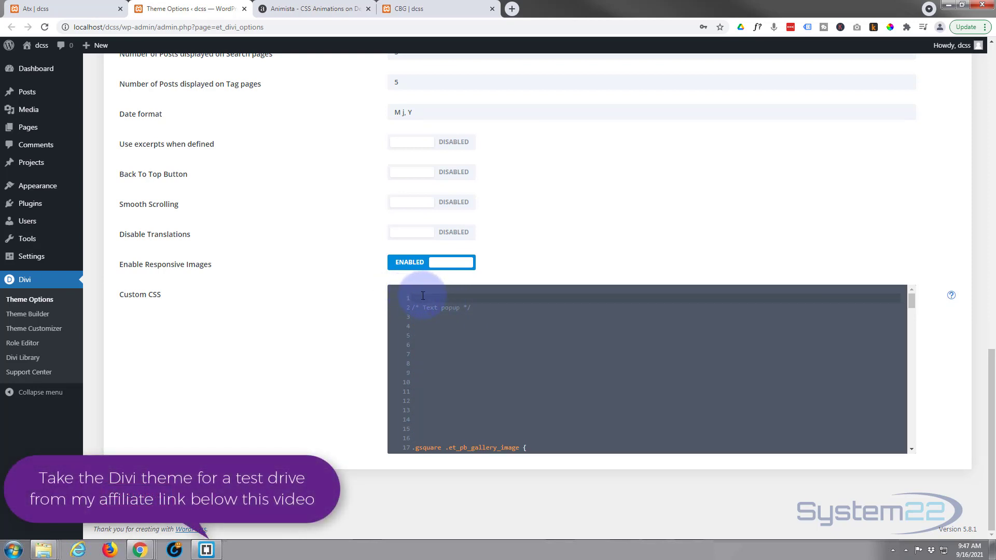
pyautogui.press('Delete')
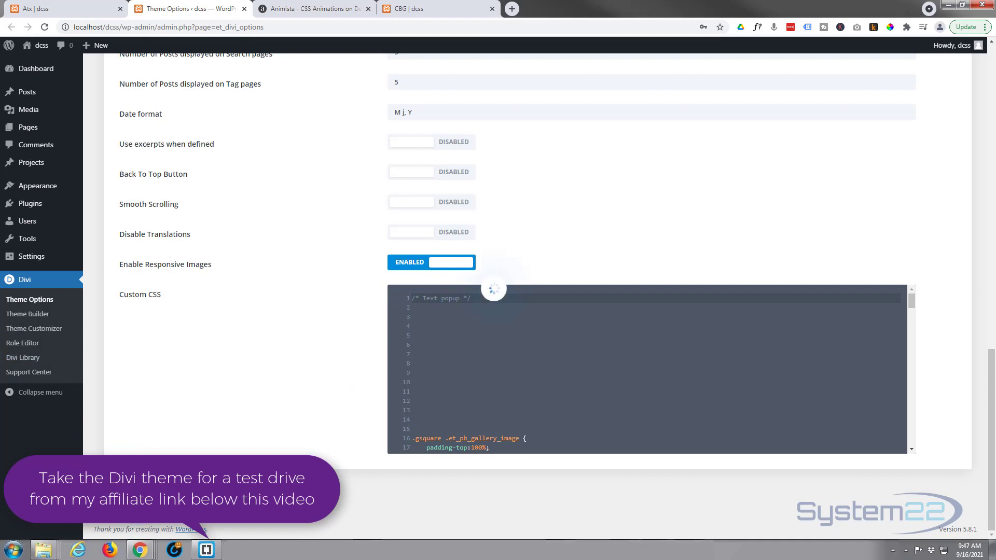
# Save the A–D tiles page as a draft and reload it to apply the new CSS.
pyautogui.click(52, 9)
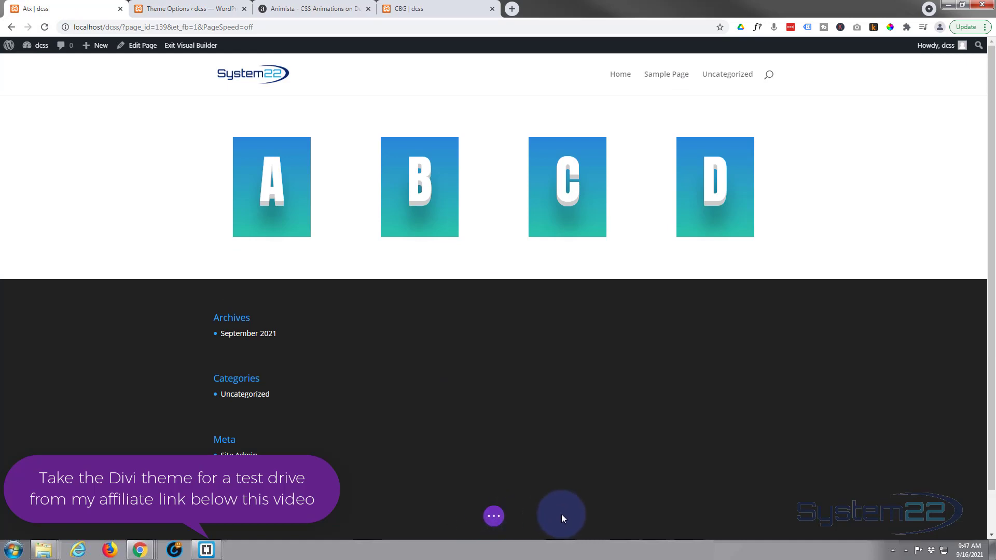
pyautogui.click(494, 516)
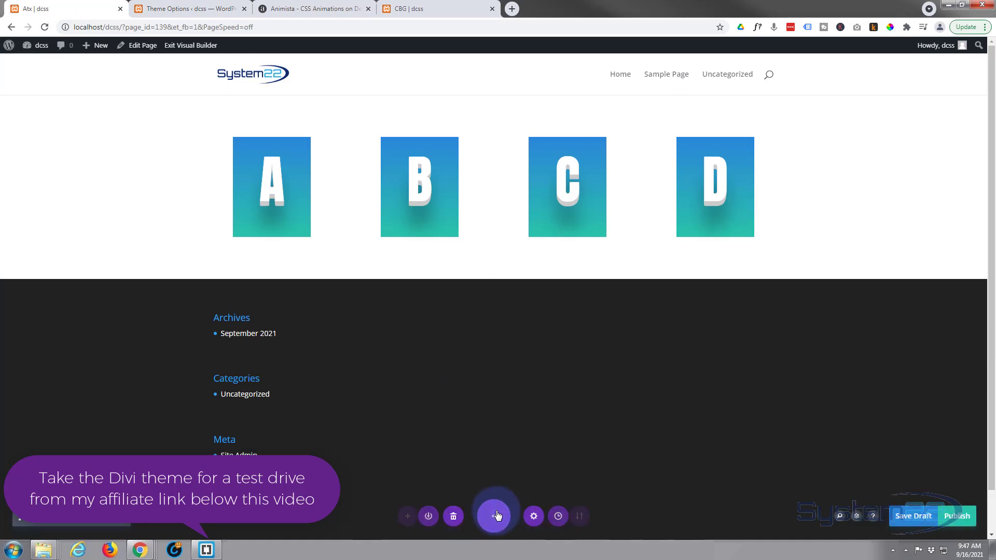
pyautogui.click(902, 517)
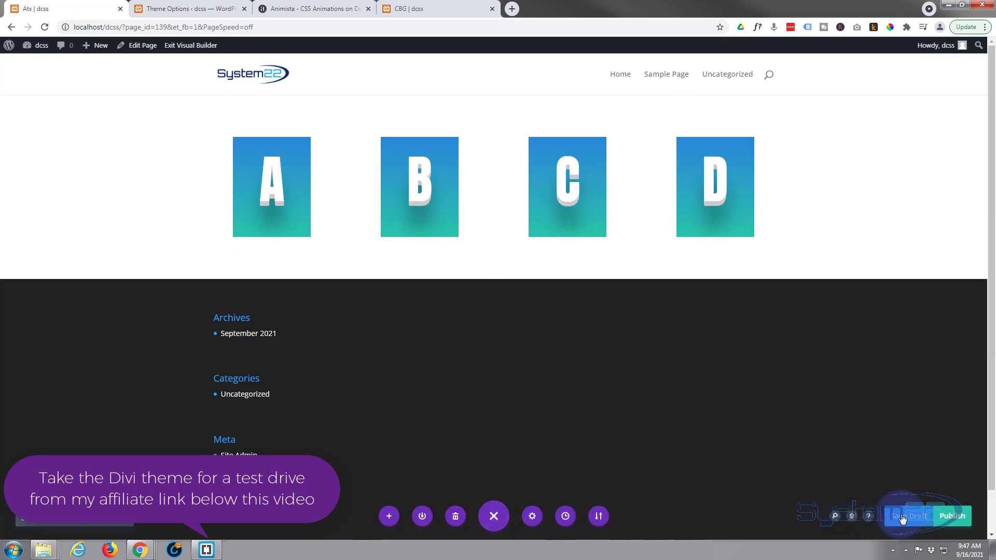
pyautogui.click(43, 27)
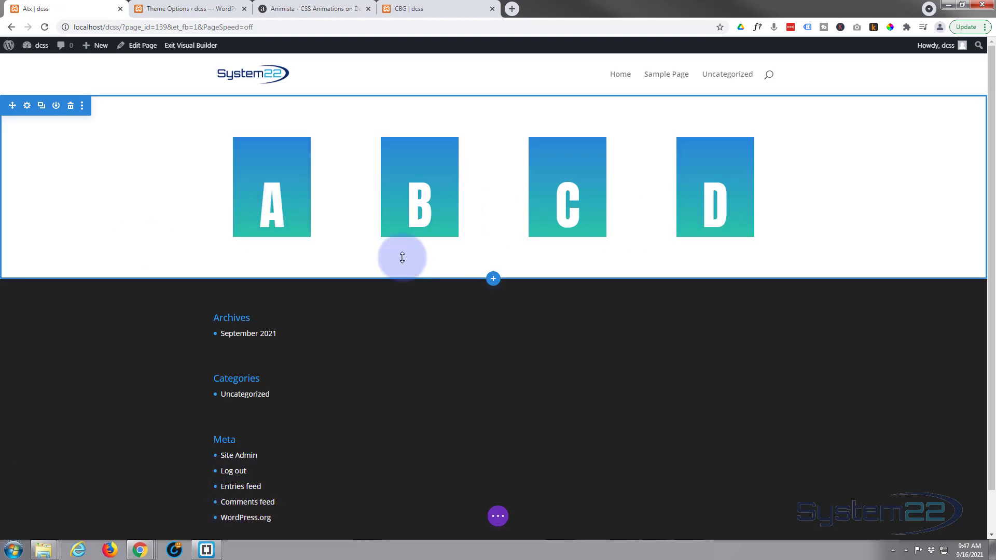
# Add a regular section with a one-column row holding a Text module.
pyautogui.click(493, 278)
pyautogui.click(447, 357)
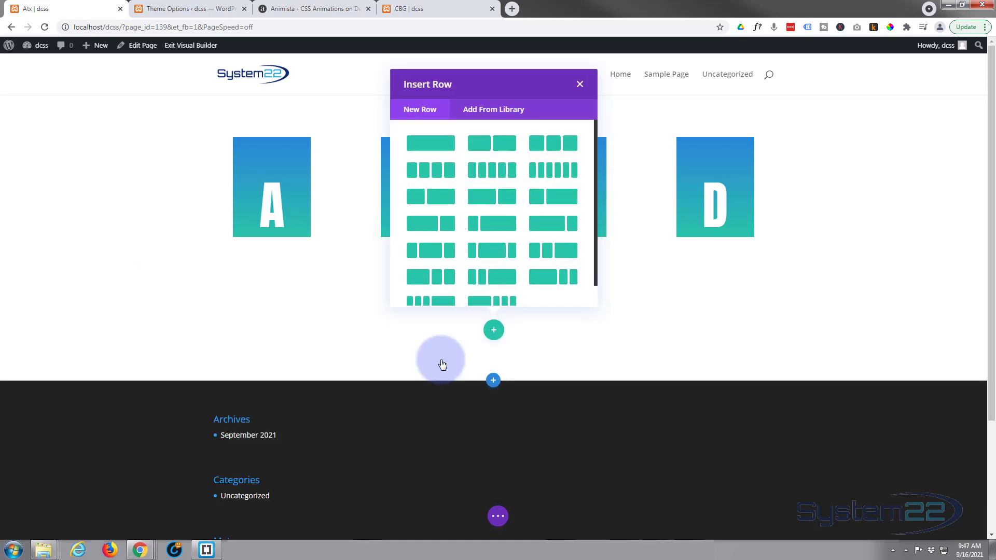
pyautogui.click(435, 152)
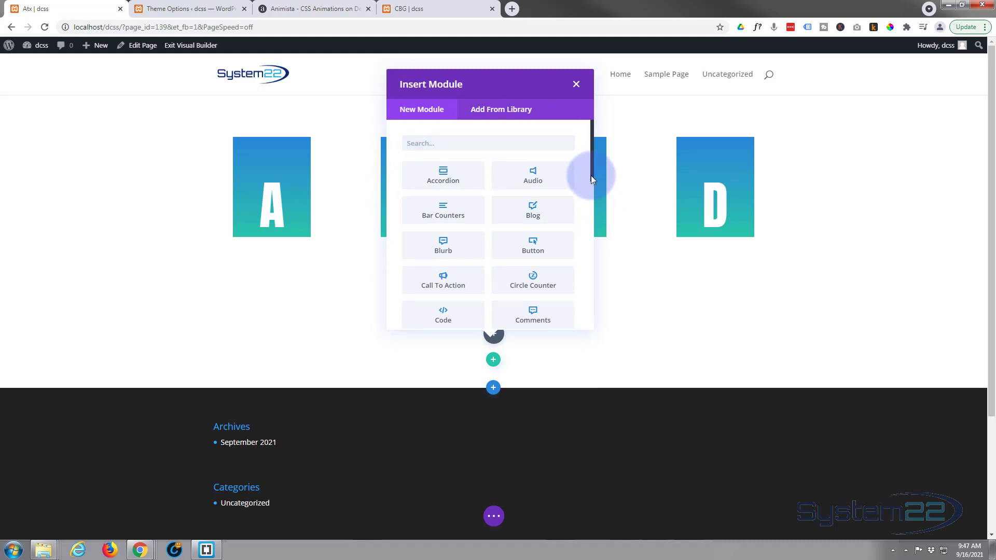
pyautogui.moveTo(591, 180); pyautogui.dragTo(586, 332)
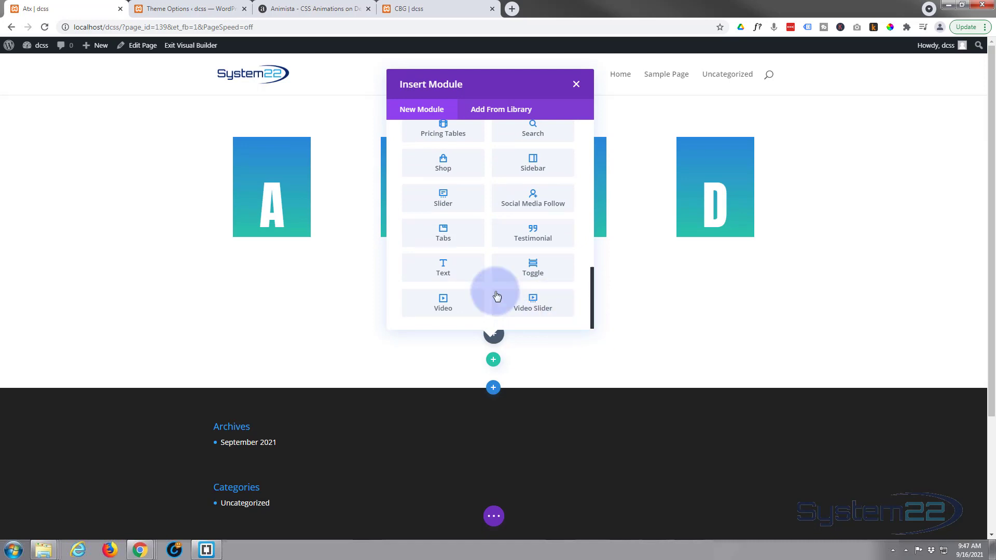
pyautogui.click(454, 274)
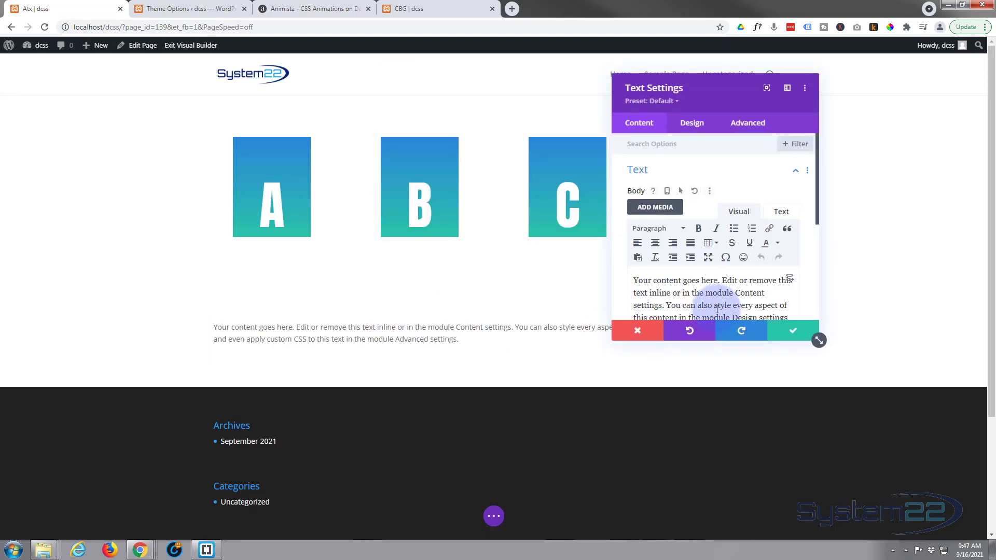
# Replace the placeholder text with 'Awesome Heading' and format it as Heading 2.
pyautogui.scroll(-1, 718, 306)
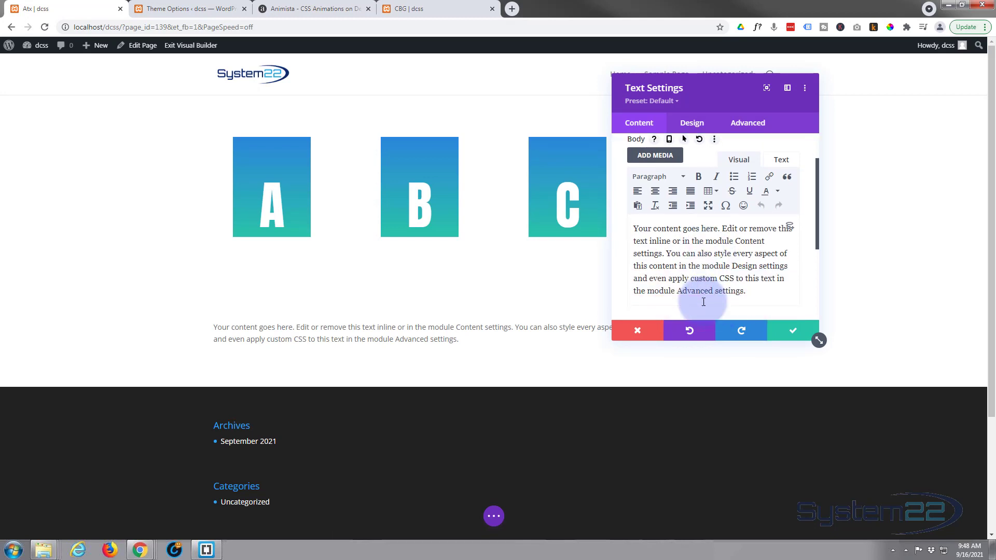
pyautogui.click(743, 292)
pyautogui.moveTo(742, 296); pyautogui.dragTo(646, 222)
pyautogui.write('Awesome Heading')
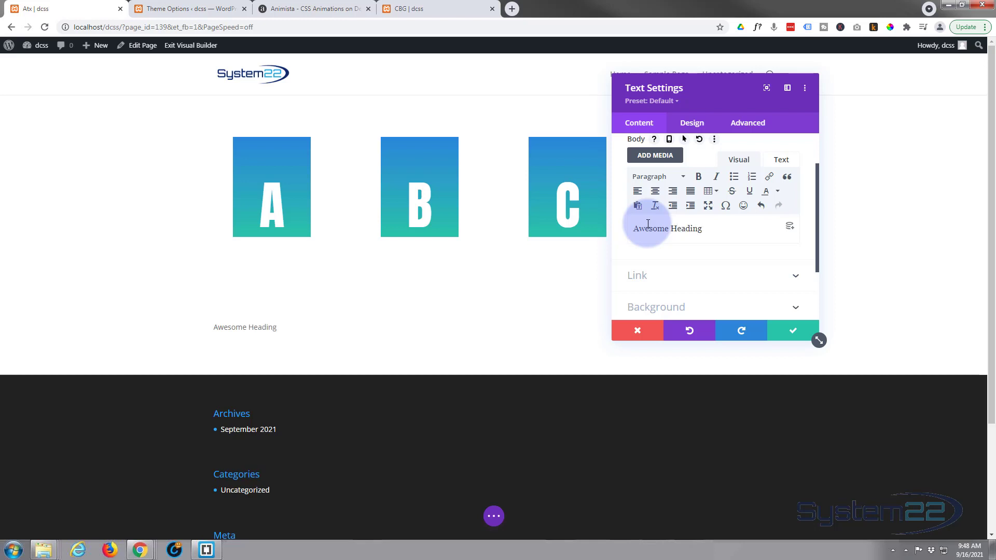
pyautogui.moveTo(721, 229); pyautogui.dragTo(635, 227)
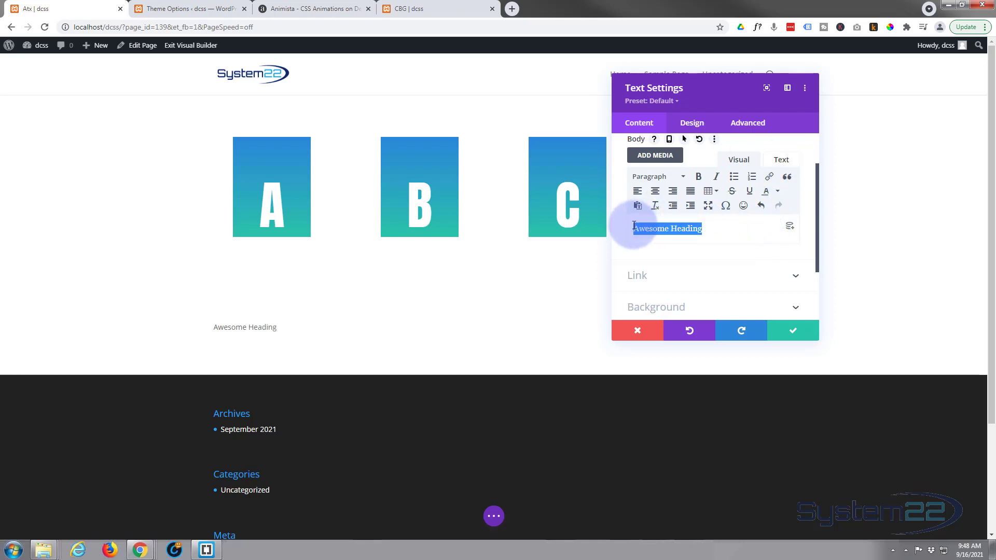
pyautogui.click(683, 178)
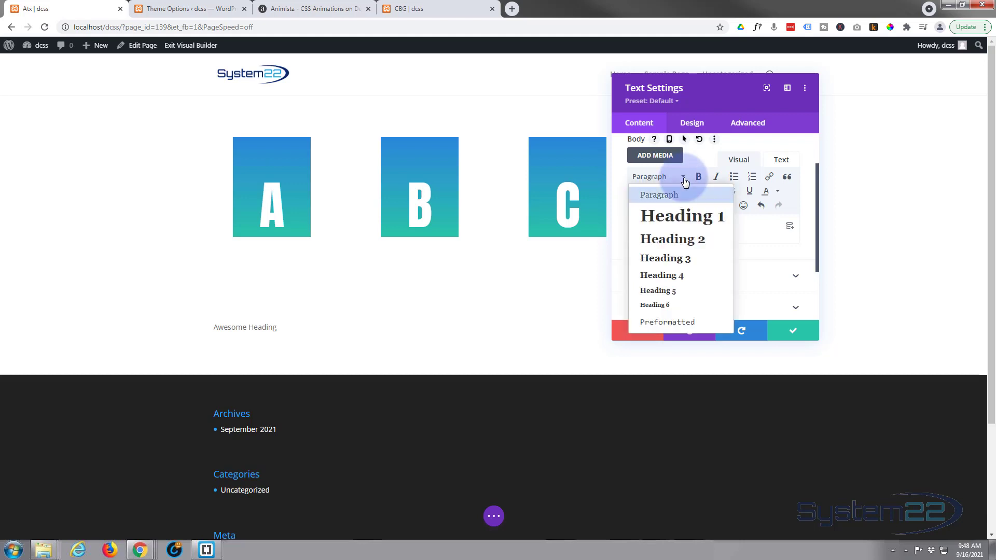
pyautogui.click(687, 241)
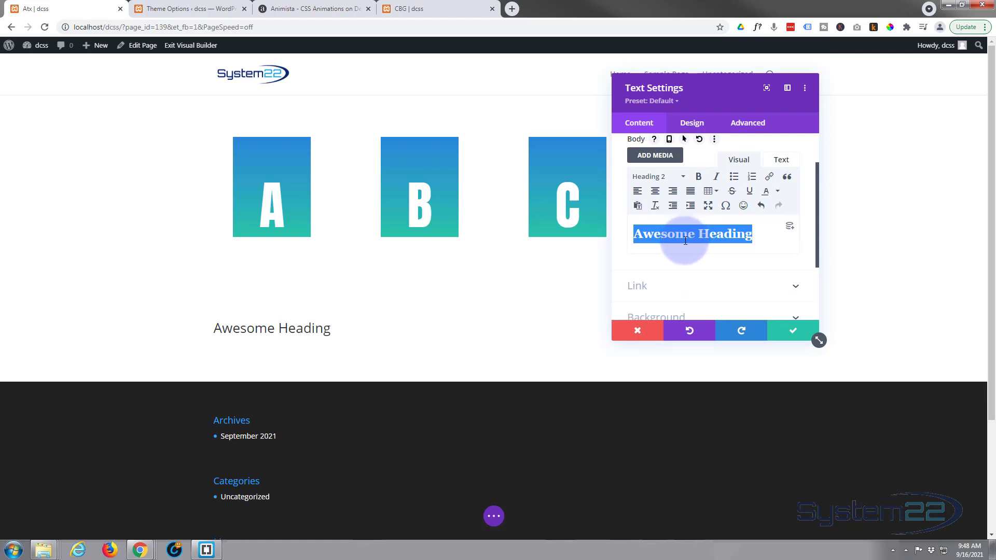
pyautogui.click(691, 127)
pyautogui.click(704, 207)
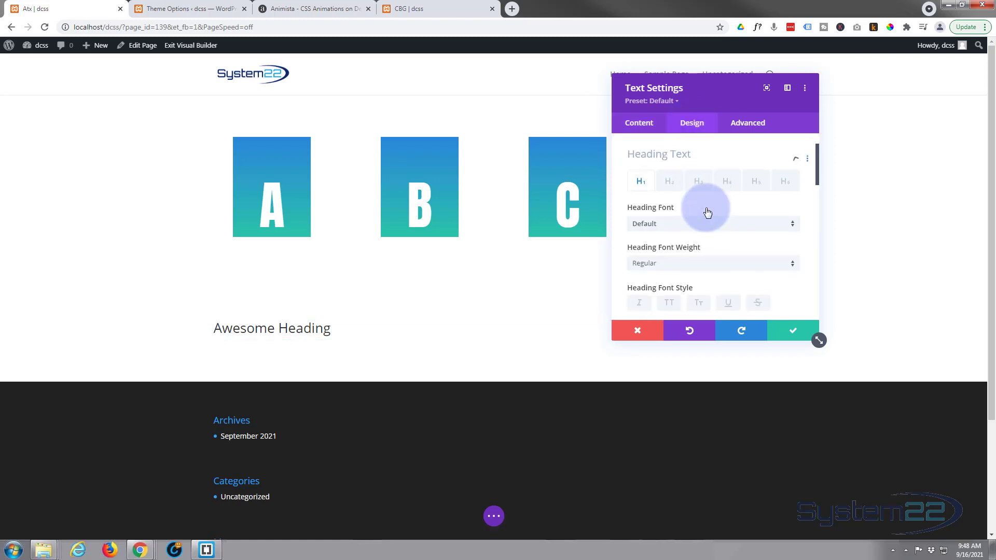
# Set the Heading 2 font of Awesome Heading to Anton.
pyautogui.click(674, 182)
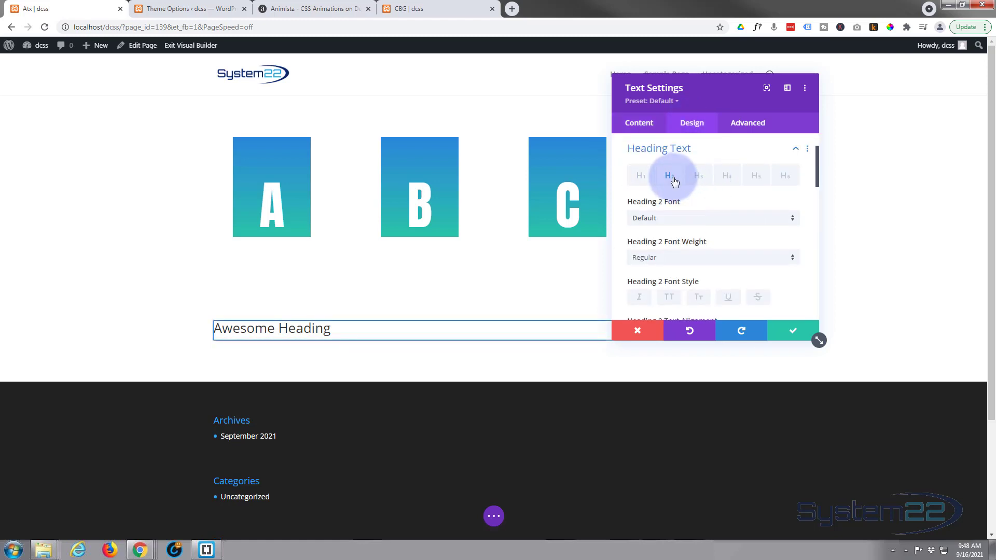
pyautogui.click(643, 131)
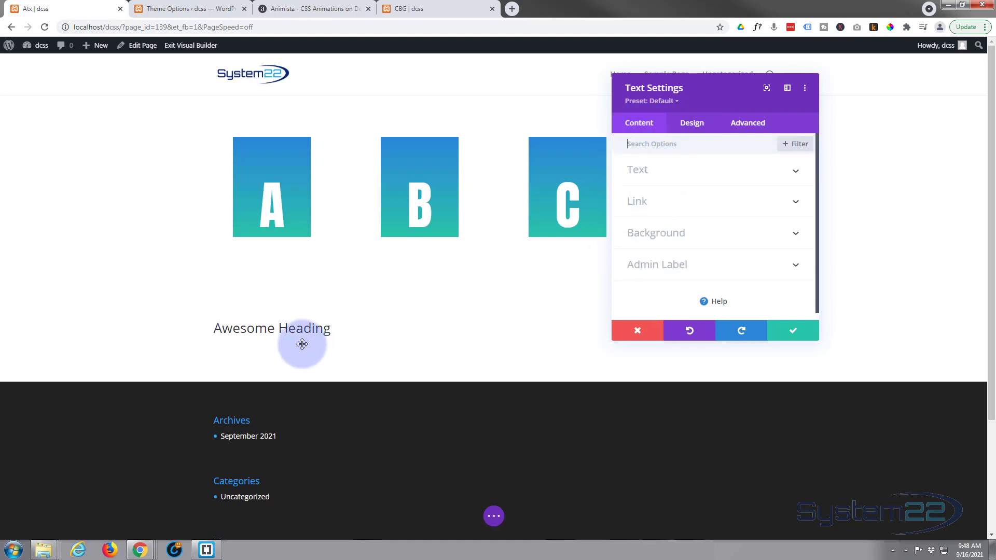
pyautogui.click(281, 336)
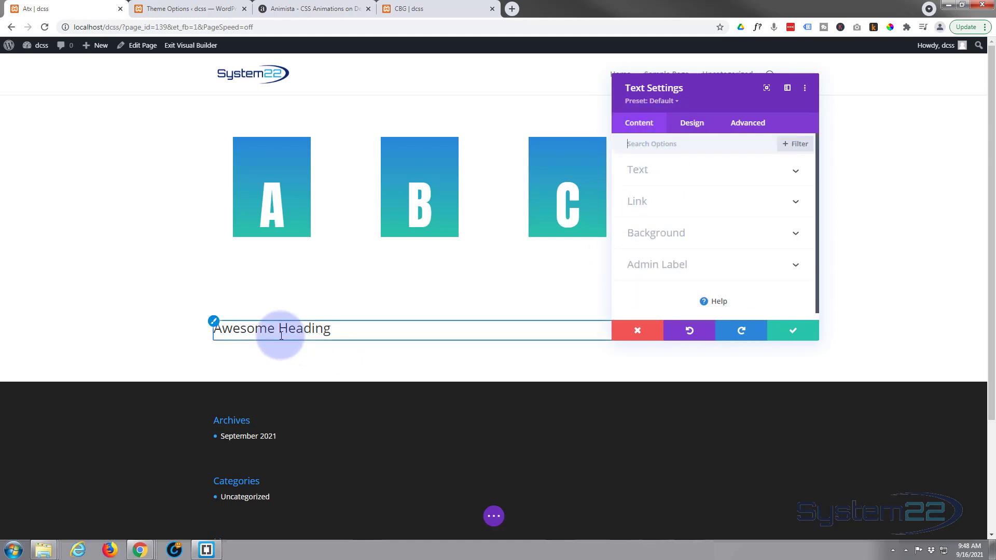
pyautogui.click(213, 325)
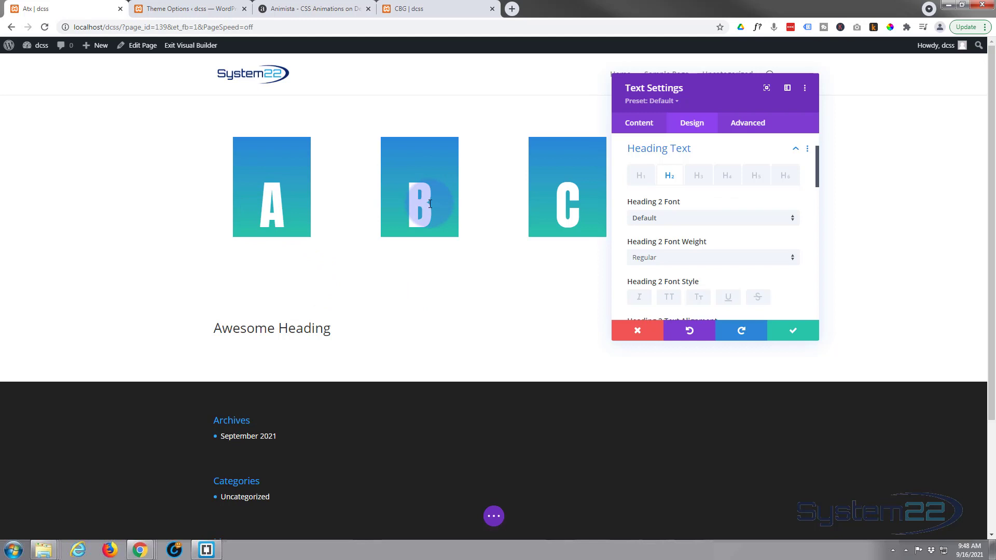
pyautogui.click(673, 220)
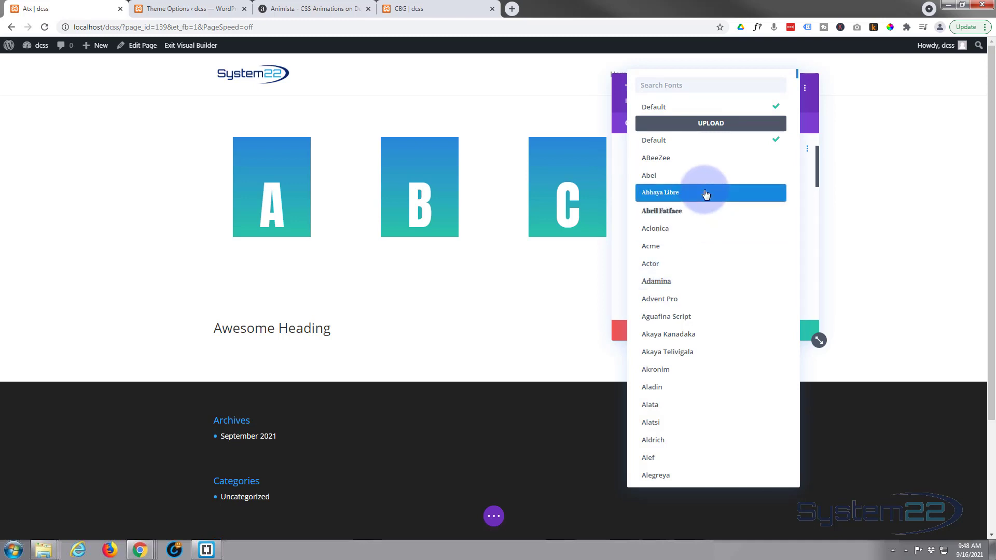
pyautogui.write('anton')
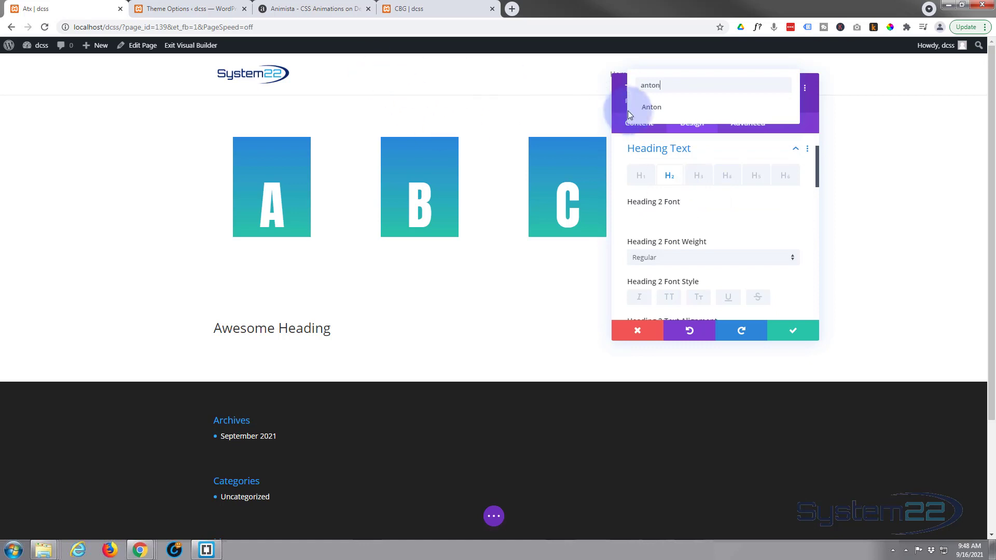
pyautogui.click(649, 108)
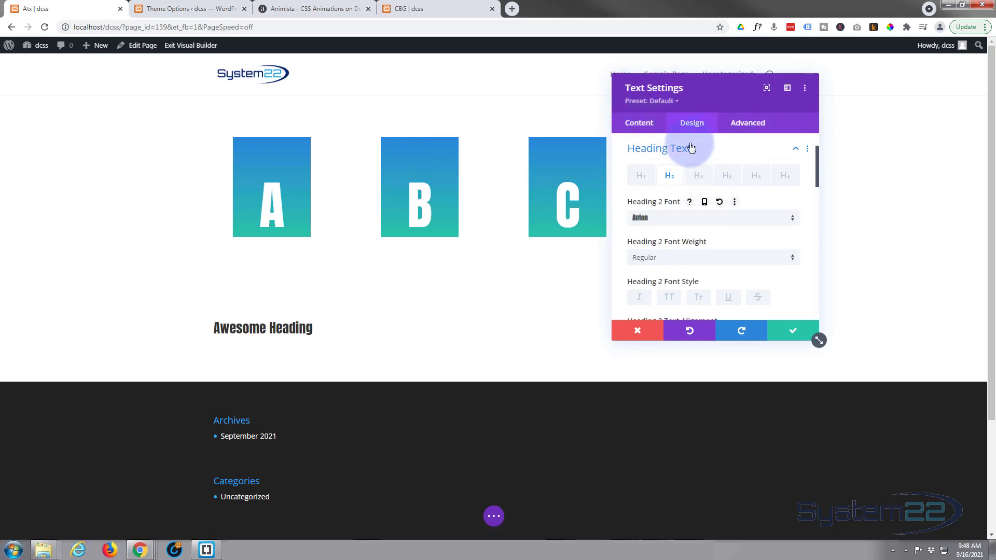
# Centre the heading, size it 100px, colour it white, and save the module.
pyautogui.scroll(-2, 715, 214)
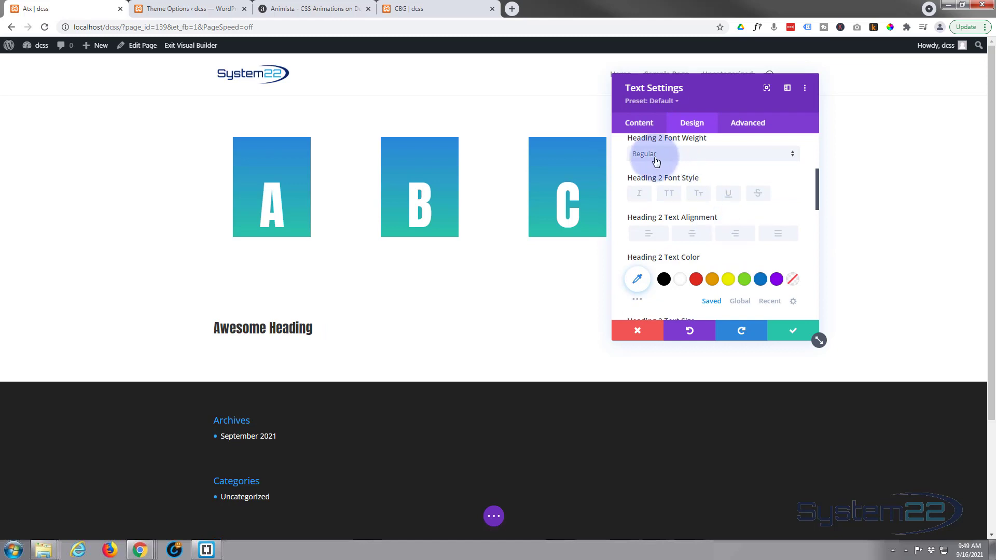
pyautogui.click(698, 244)
pyautogui.scroll(-2, 699, 241)
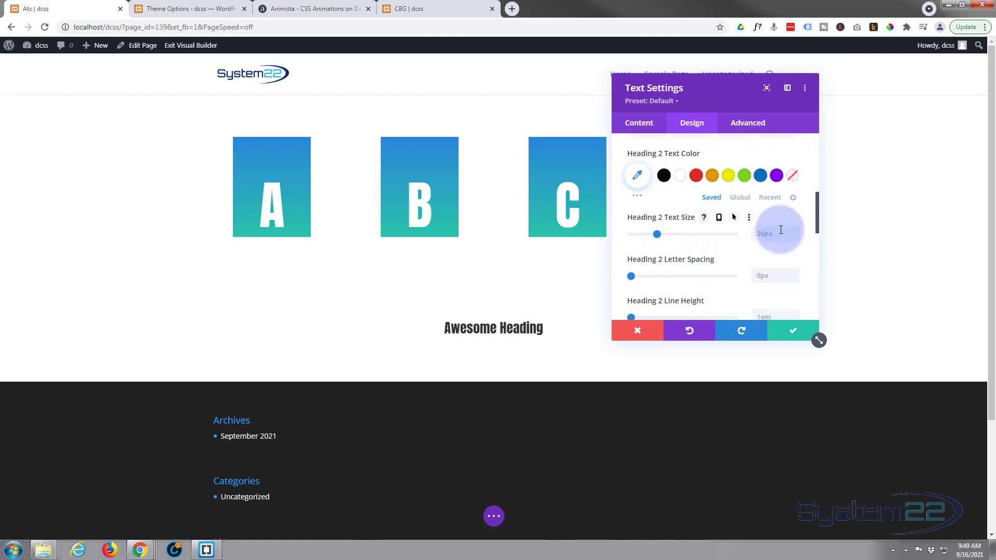
pyautogui.click(776, 231)
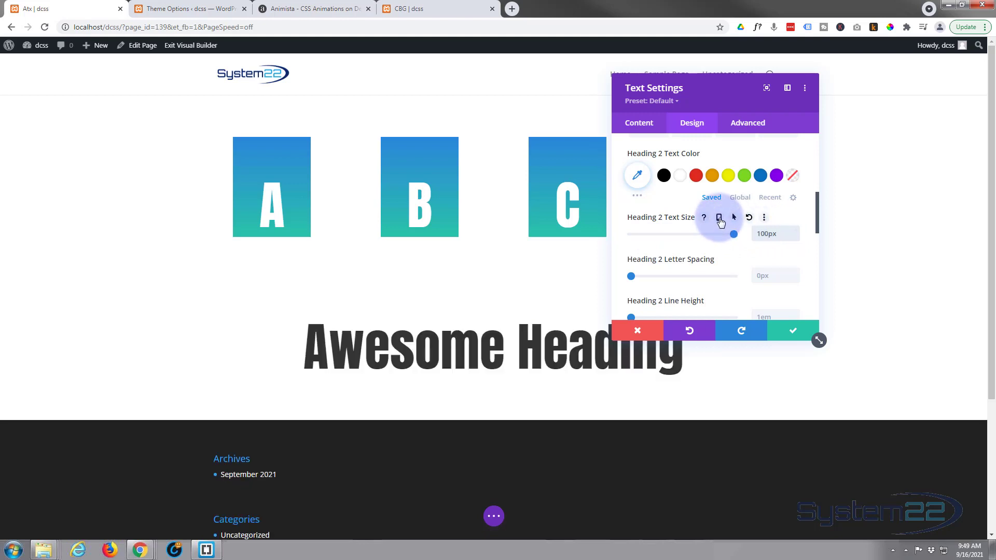
pyautogui.click(719, 219)
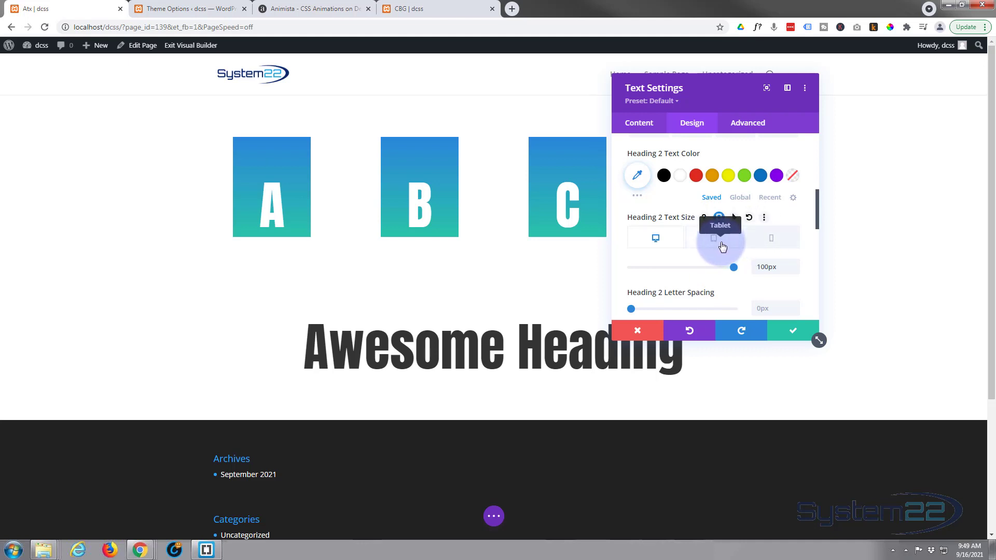
pyautogui.click(719, 218)
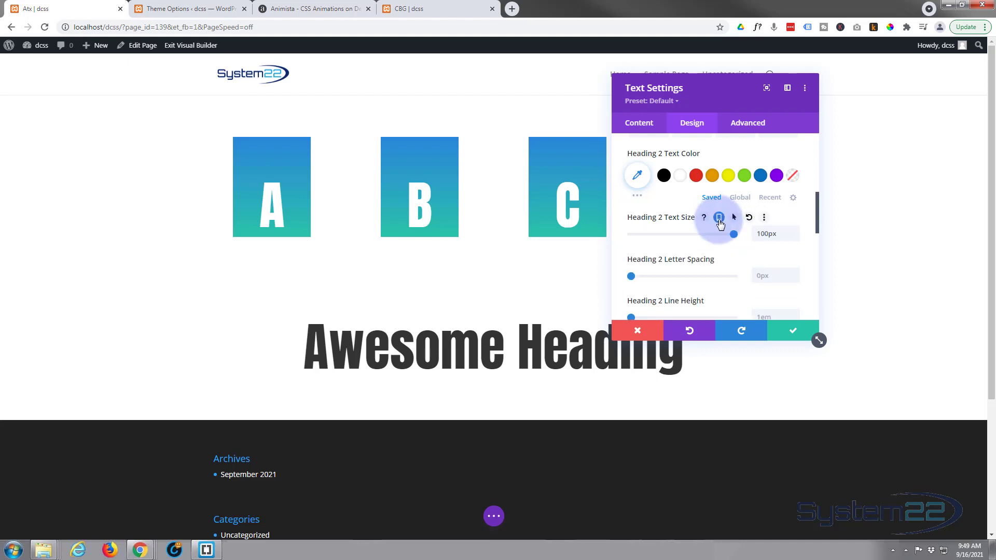
pyautogui.click(681, 180)
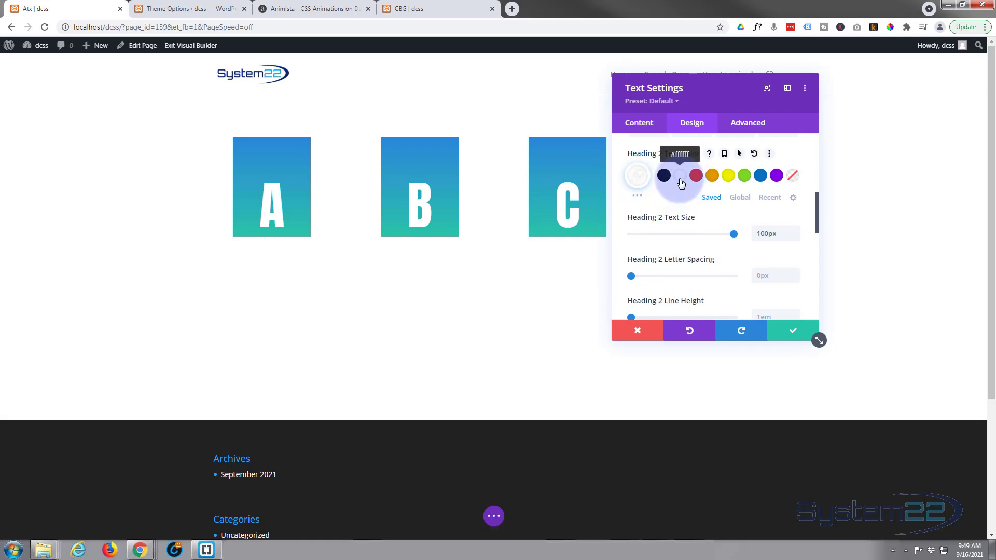
pyautogui.click(797, 337)
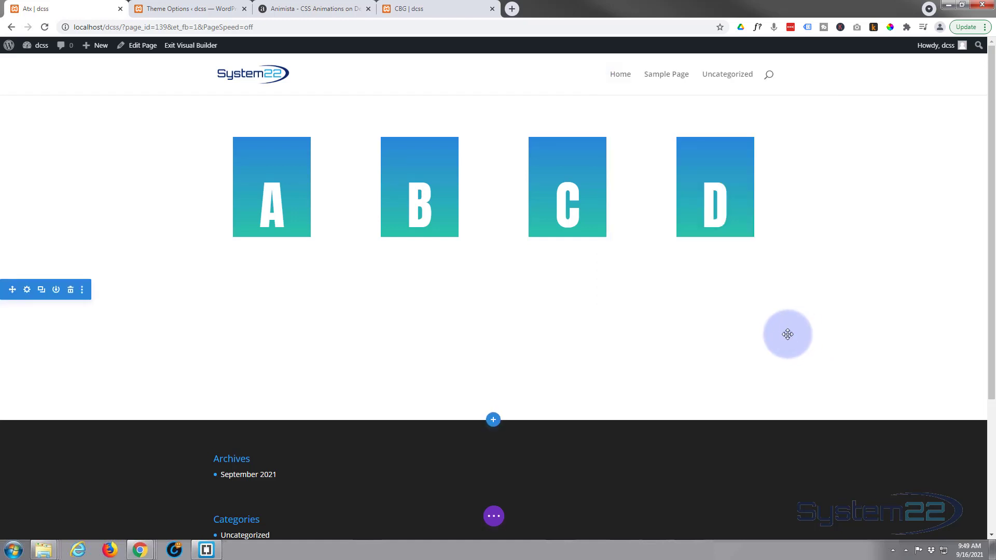
# Give the heading section a blue-to-teal gradient background and drag it above the A–D tiles.
pyautogui.click(27, 291)
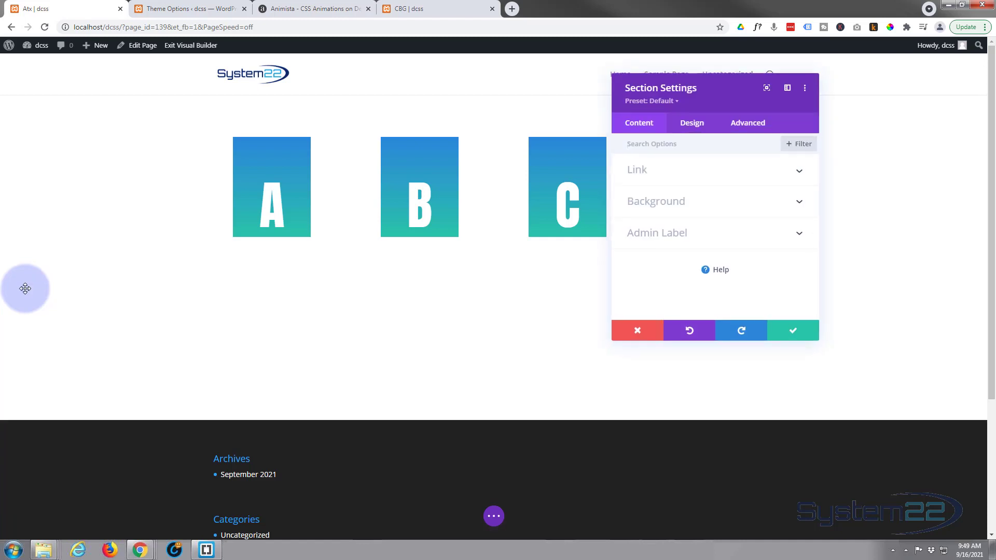
pyautogui.click(734, 201)
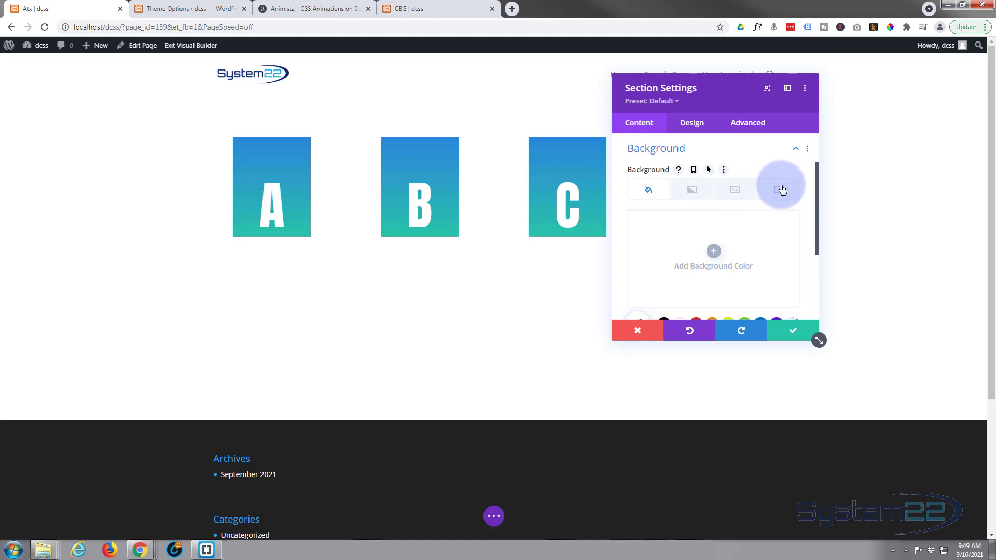
pyautogui.click(691, 191)
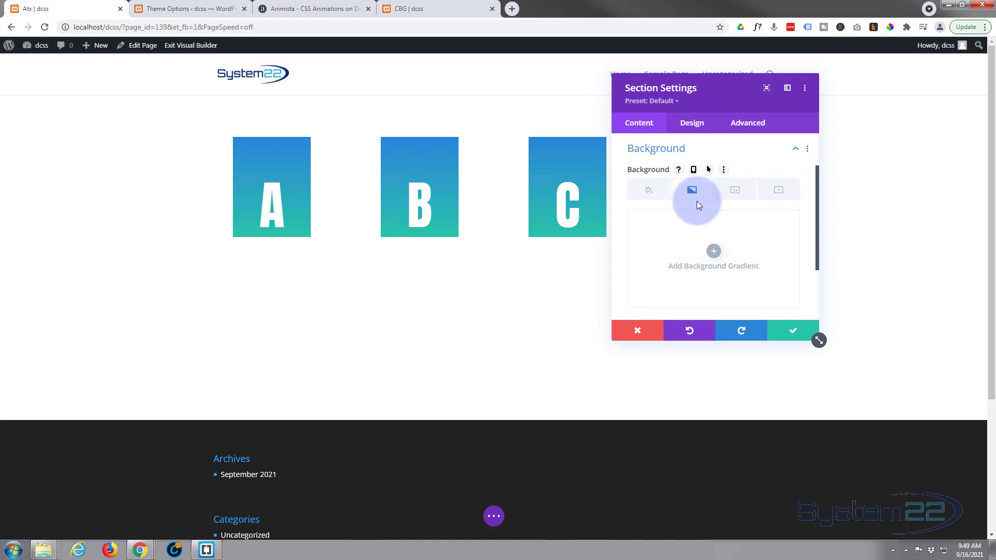
pyautogui.click(714, 253)
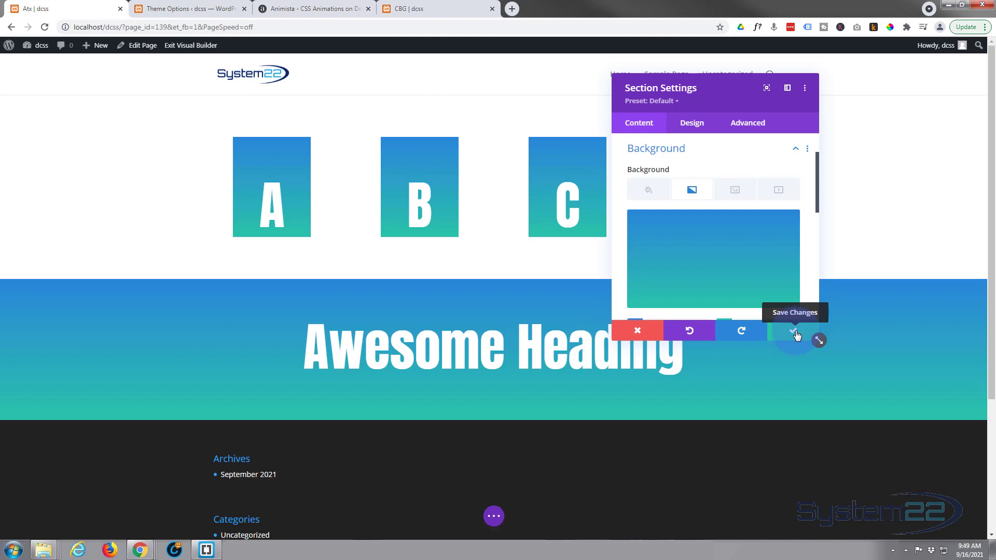
pyautogui.click(796, 334)
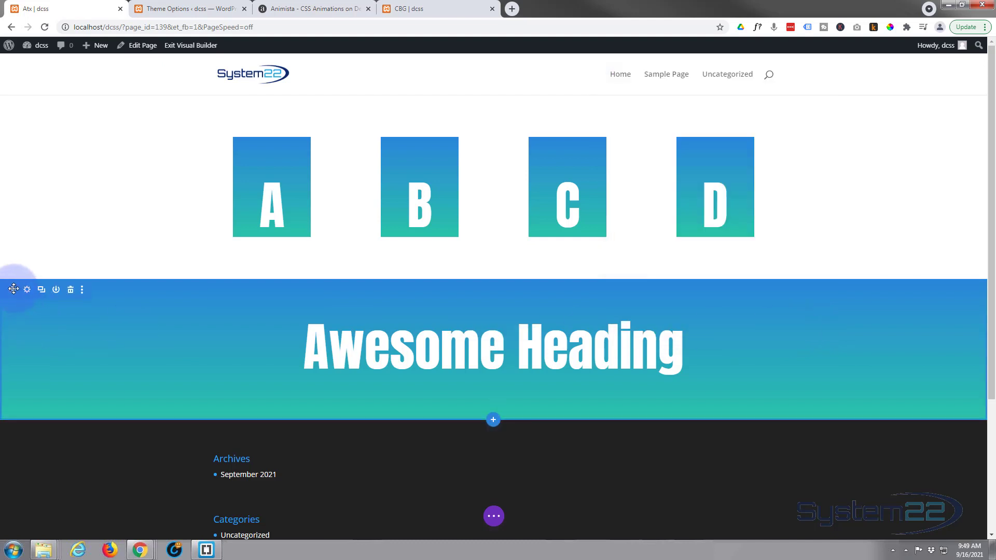
pyautogui.moveTo(13, 290); pyautogui.dragTo(48, 96)
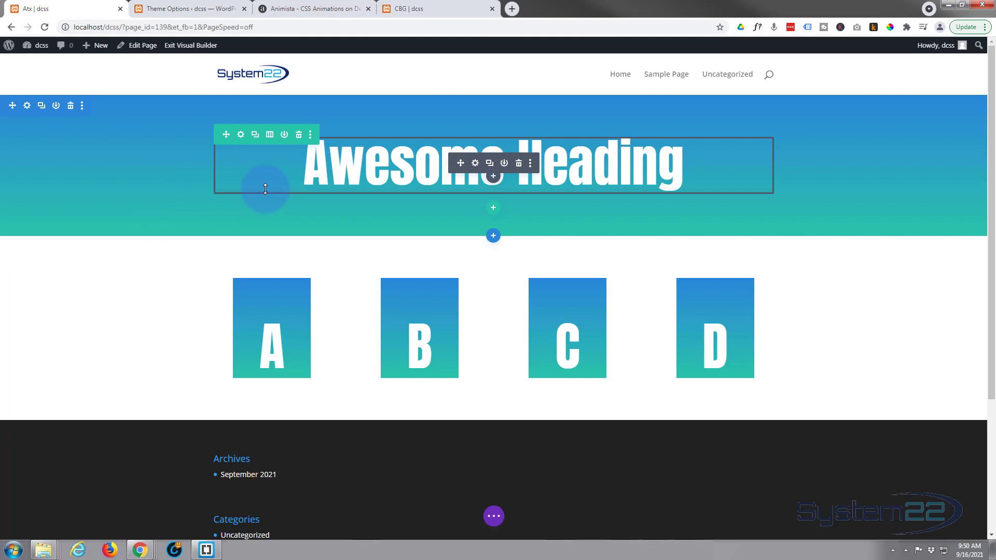
# Copy the .text-pop-up-top class CSS from Animista's generated code panel.
pyautogui.click(296, 10)
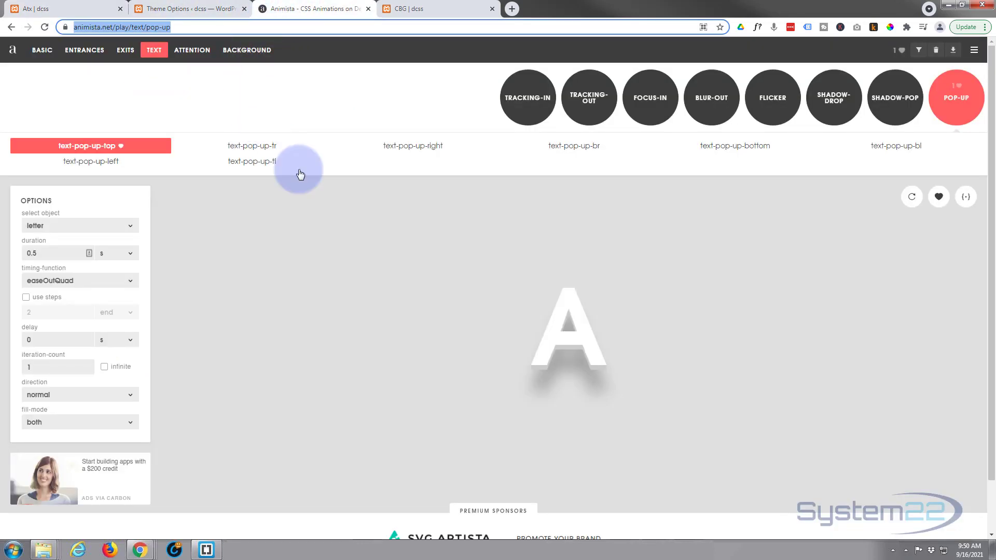
pyautogui.click(966, 199)
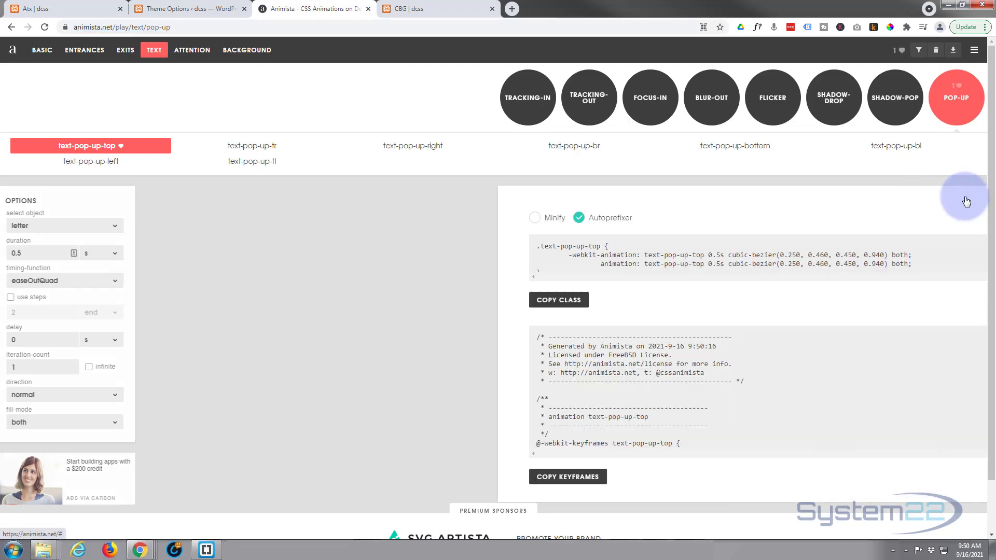
pyautogui.click(136, 256)
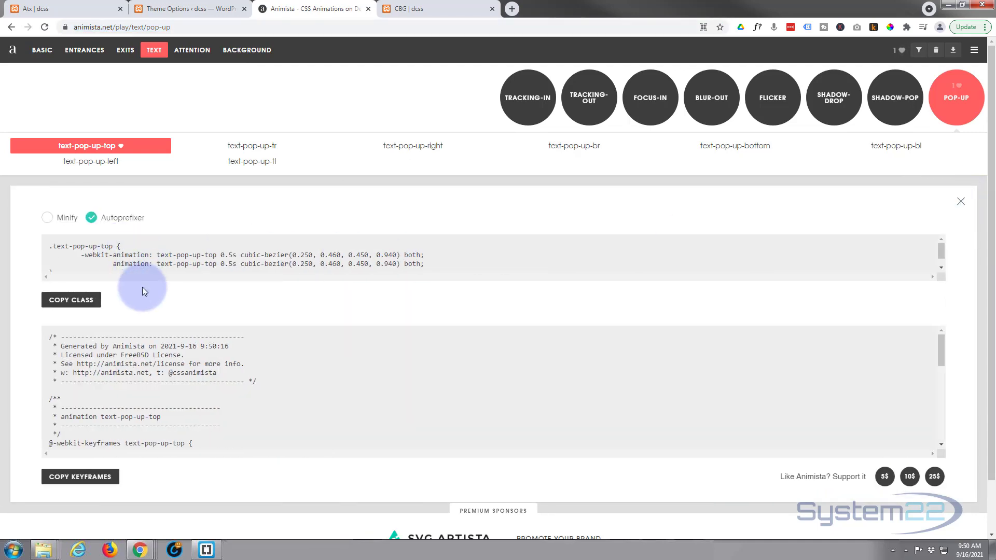
pyautogui.click(61, 291)
pyautogui.click(67, 305)
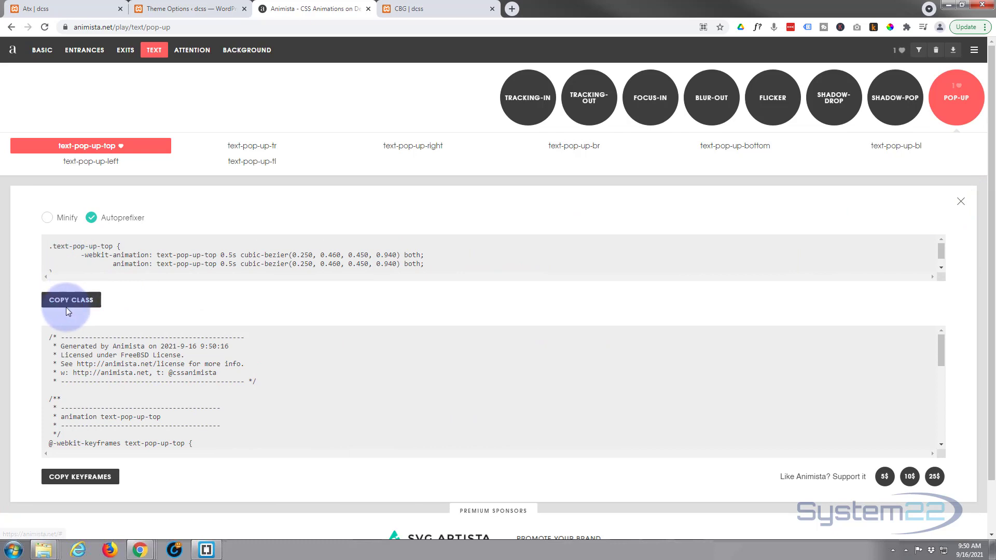
pyautogui.click(63, 302)
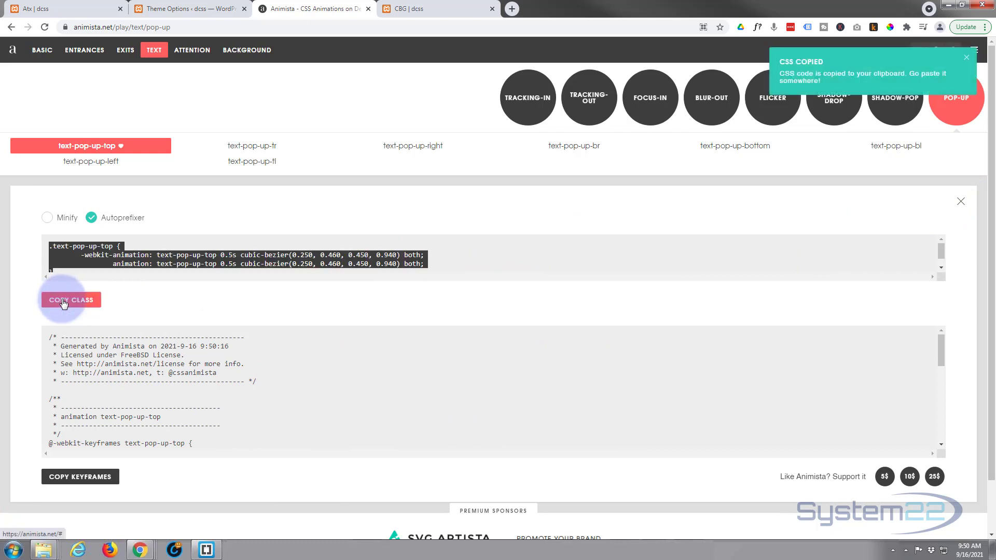
pyautogui.click(168, 10)
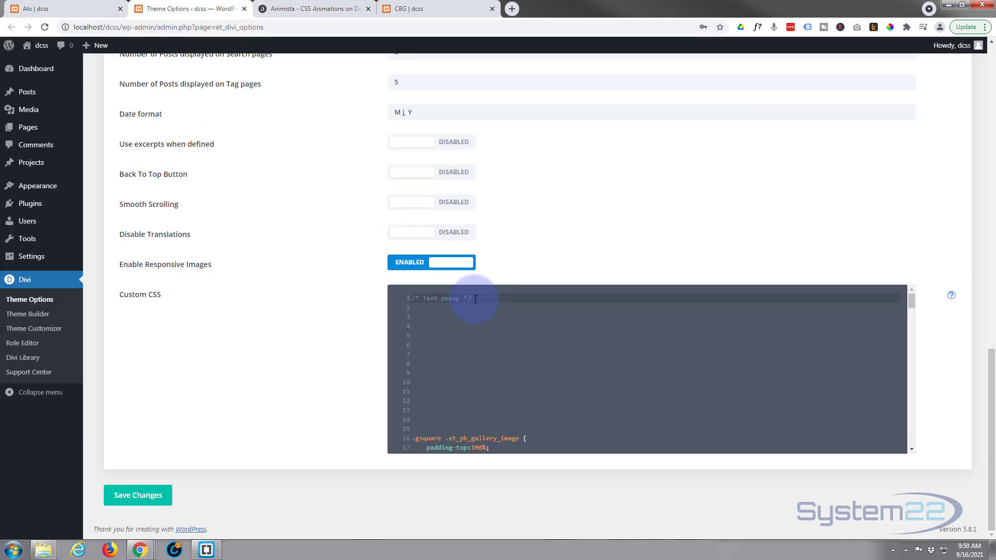
# Paste the .text-pop-up-top class rule on new lines below the /* Text popup */ comment.
pyautogui.press('Return')
pyautogui.press('Return')
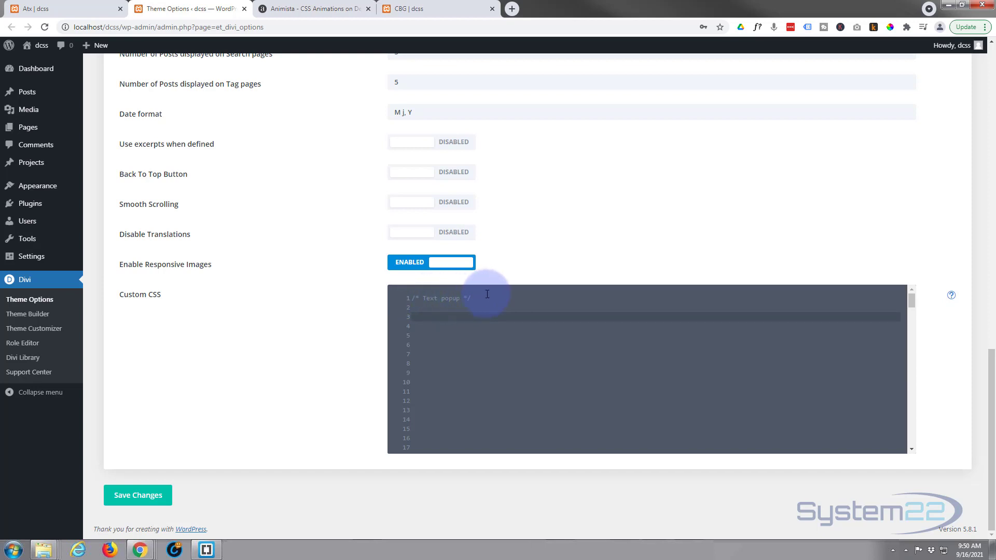
pyautogui.hotkey('ctrl', 'v')
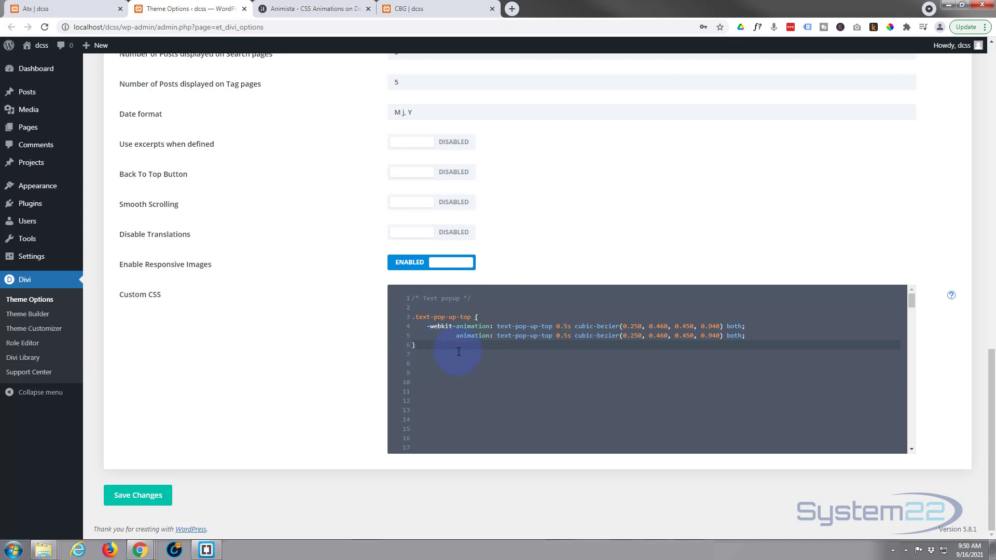
pyautogui.press('Return')
pyautogui.press('Return')
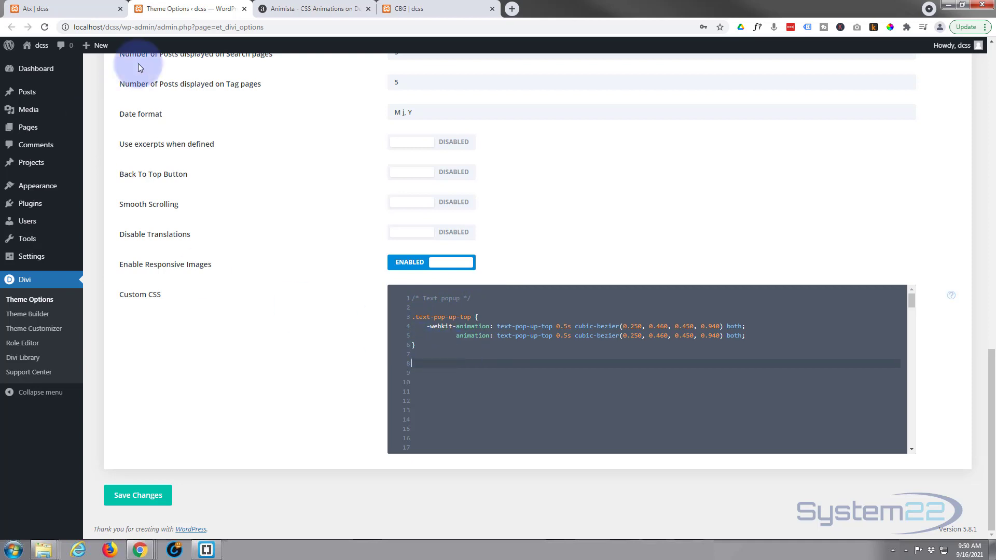
# Copy Animista's text-pop-up-top keyframes CSS to the clipboard, then return to the Atx page tab.
pyautogui.click(311, 8)
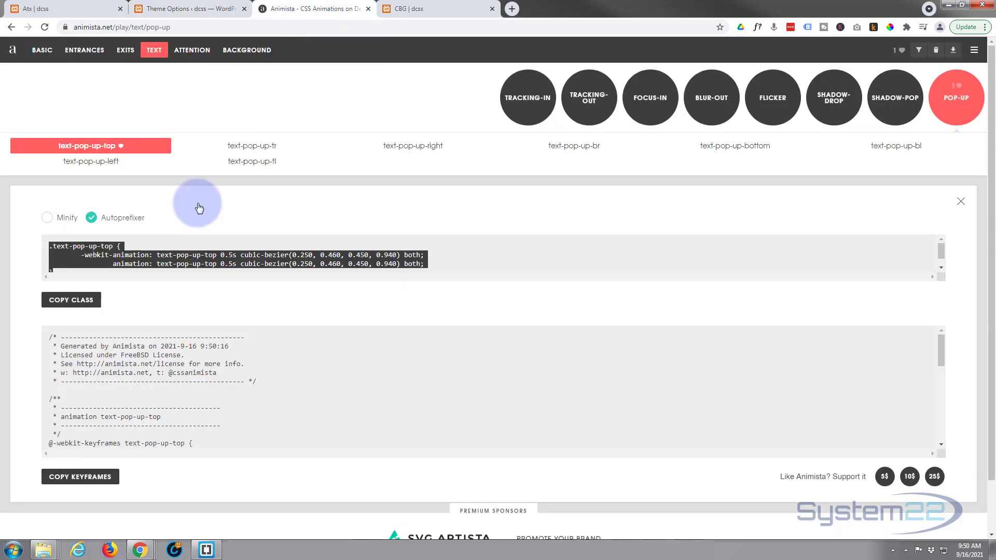
pyautogui.click(80, 477)
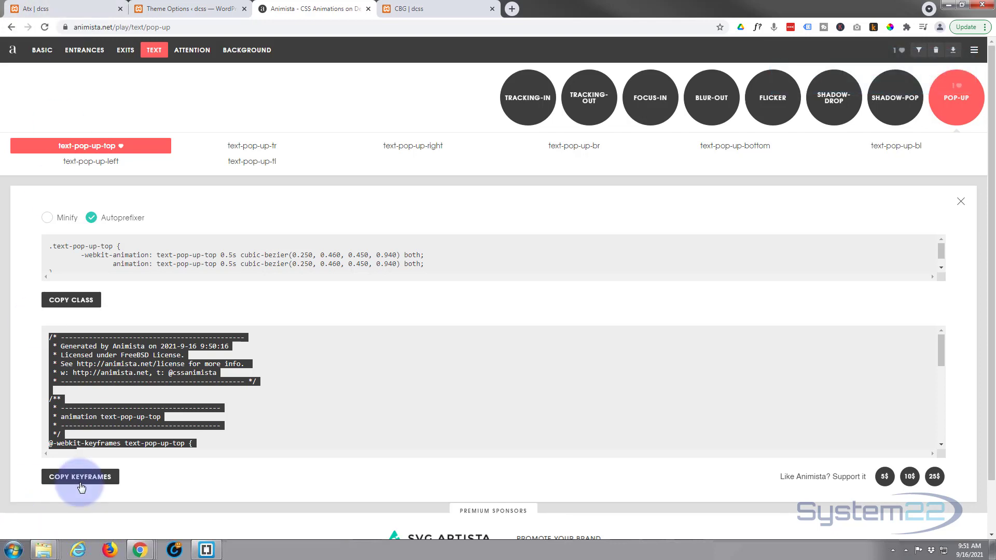
pyautogui.click(76, 8)
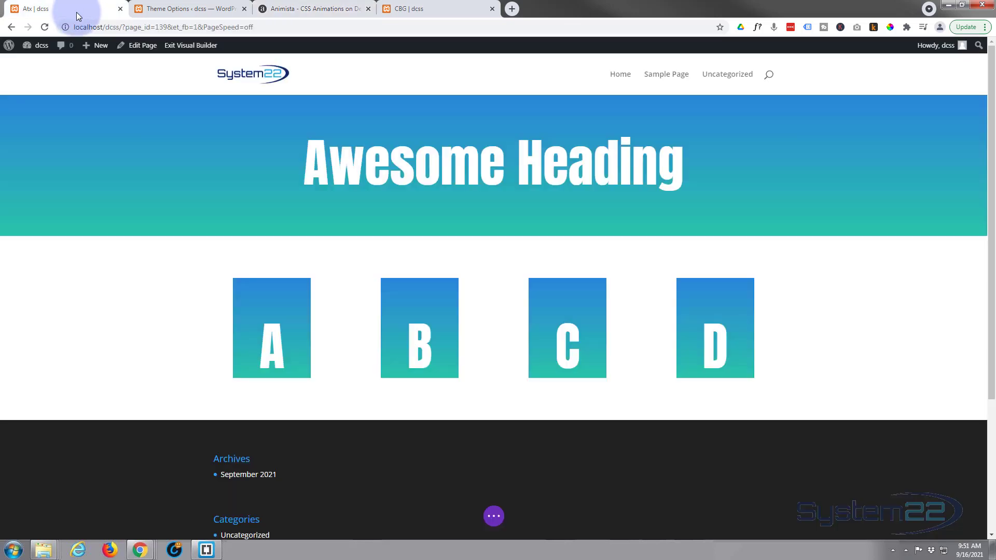
# Paste the keyframes at line 8 below the .text-pop-up-top rule, save, and copy the class name.
pyautogui.click(171, 9)
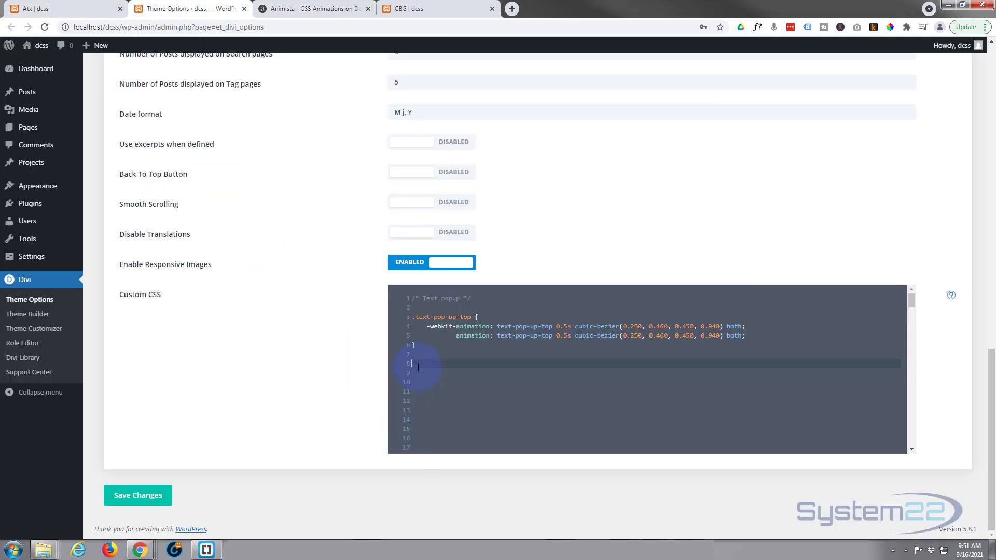
pyautogui.hotkey('ctrl', 'v')
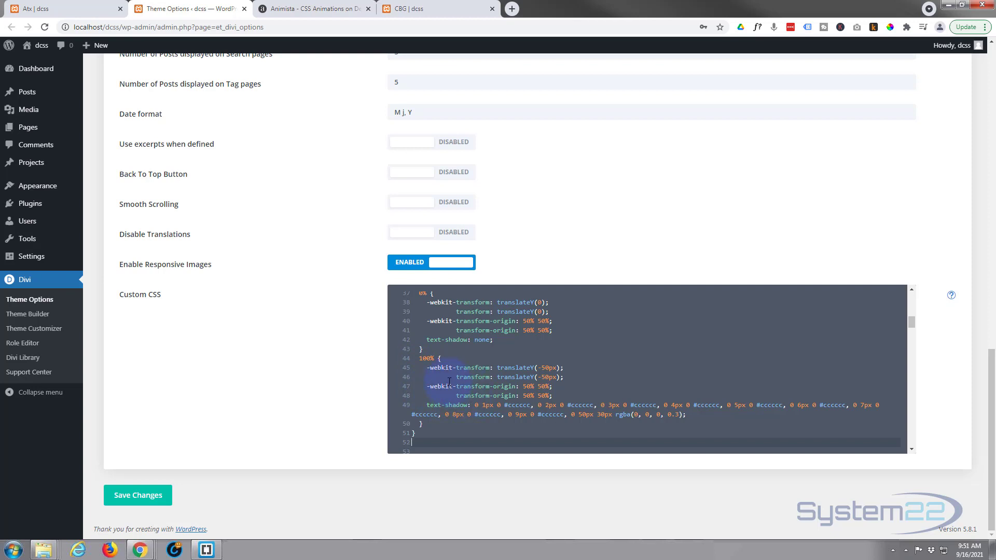
pyautogui.moveTo(479, 416); pyautogui.dragTo(495, 415)
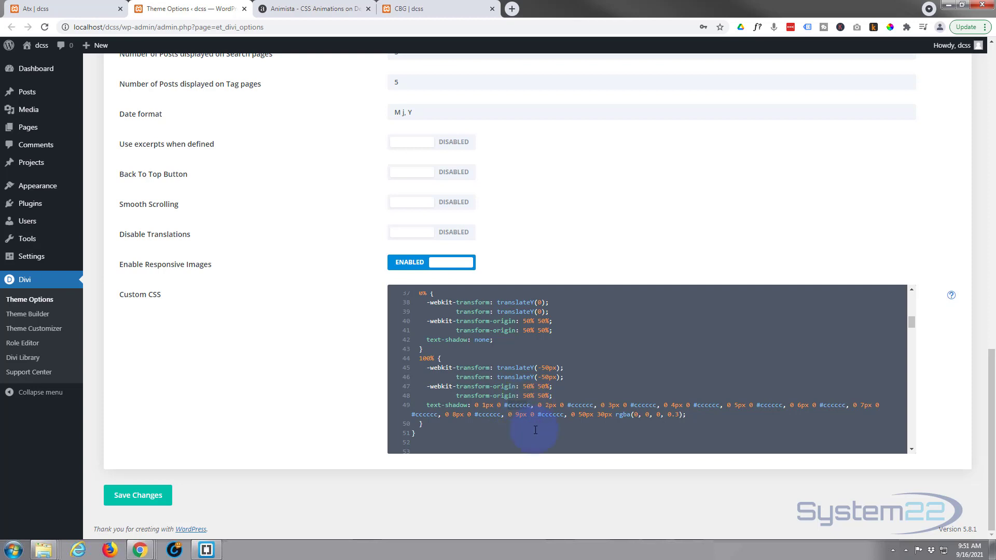
pyautogui.scroll(3, 702, 409)
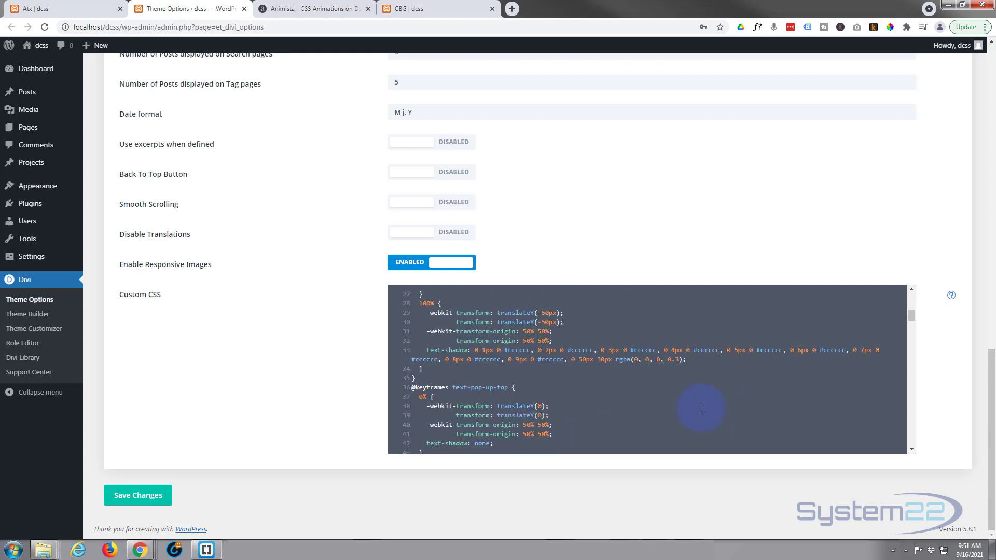
pyautogui.scroll(6, 702, 408)
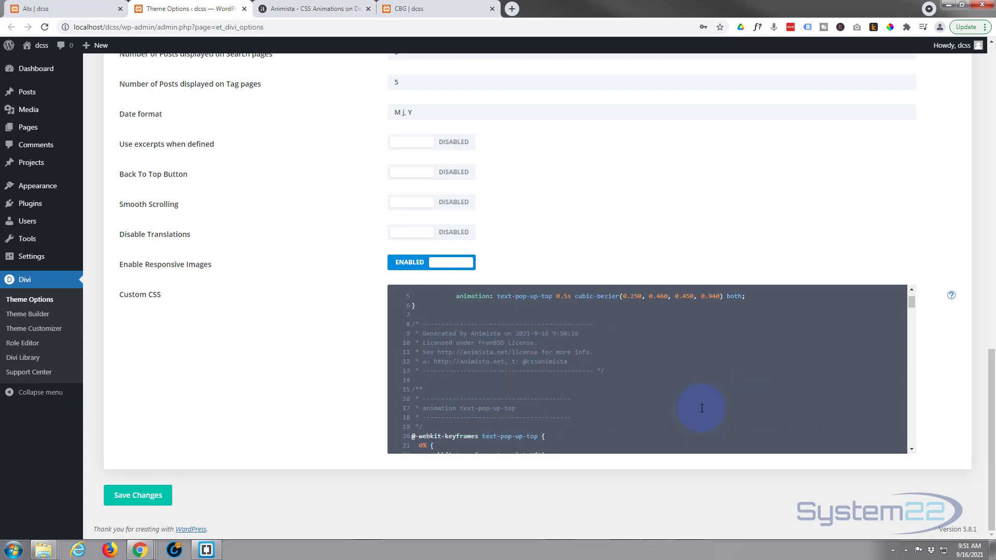
pyautogui.scroll(2, 702, 408)
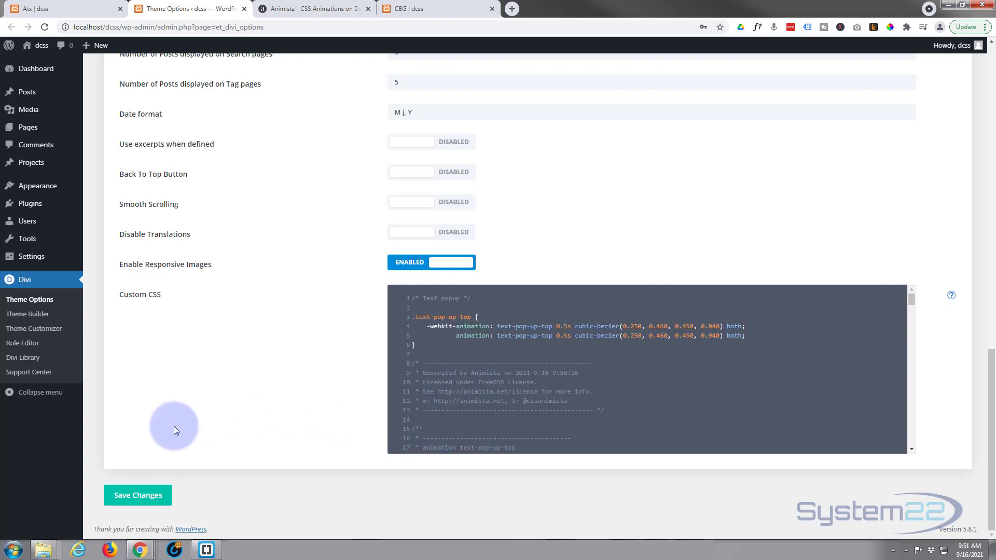
pyautogui.click(134, 499)
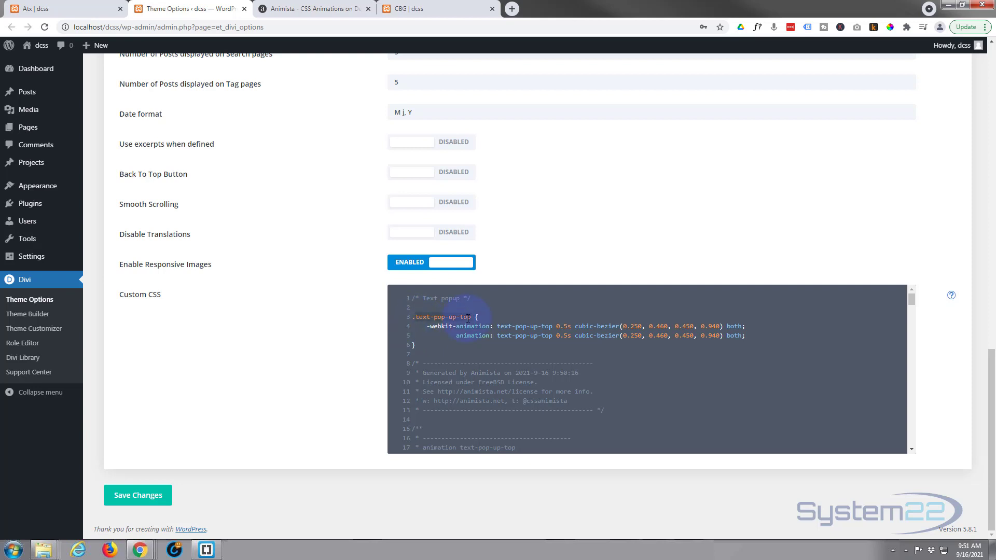
pyautogui.rightClick(450, 316)
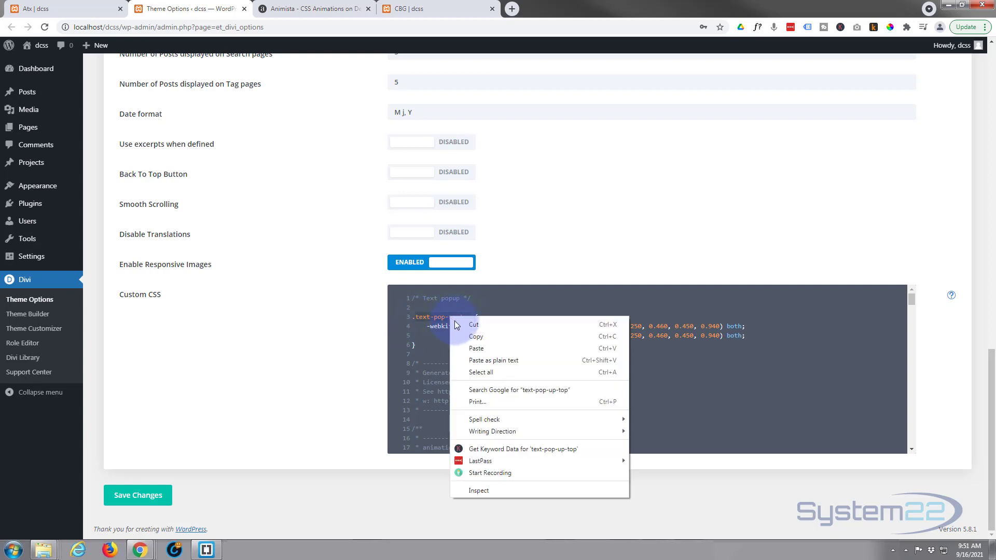
pyautogui.press('Escape')
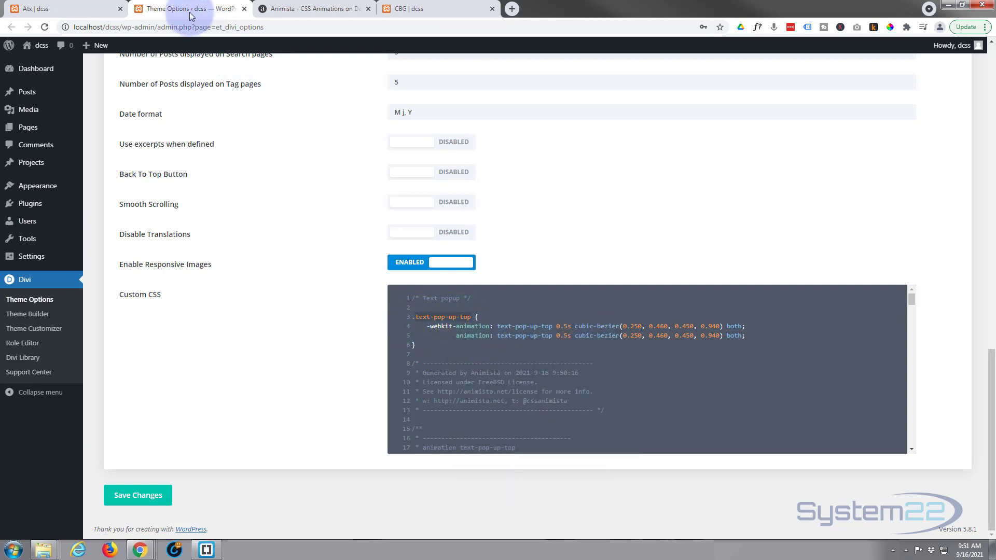
# Enter text-pop-up-top as the Awesome Heading module's CSS Class under Advanced > CSS ID & Classes.
pyautogui.click(80, 10)
pyautogui.moveTo(303, 151)
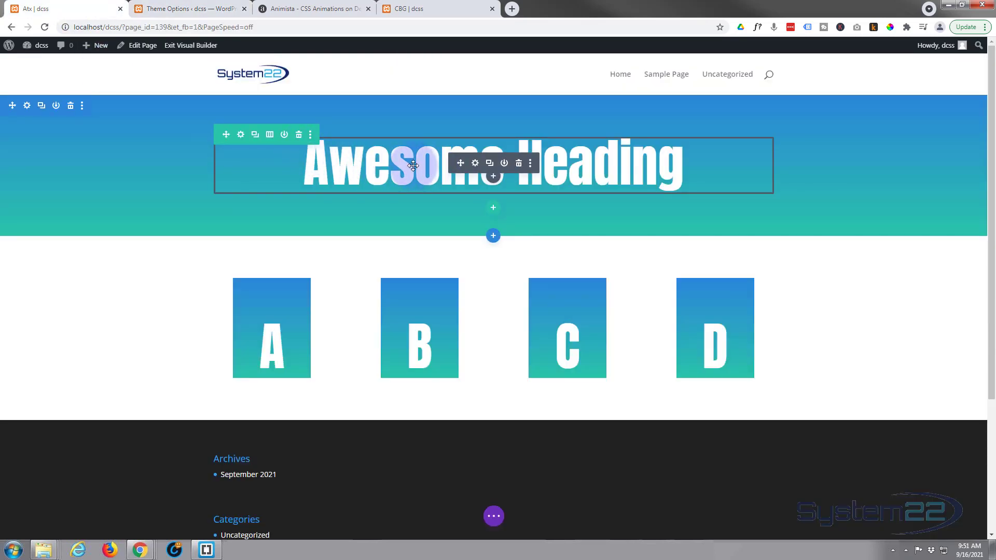
pyautogui.click(475, 164)
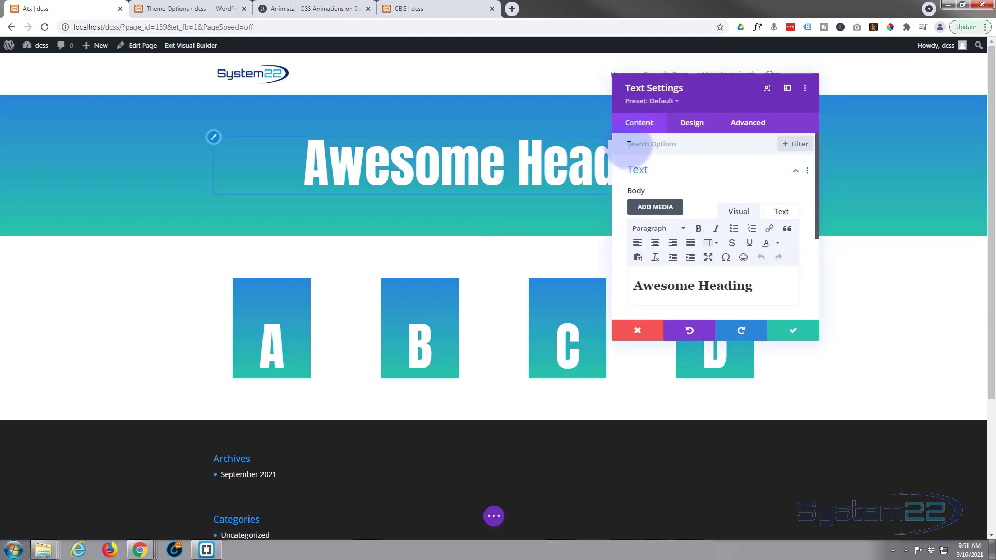
pyautogui.click(748, 123)
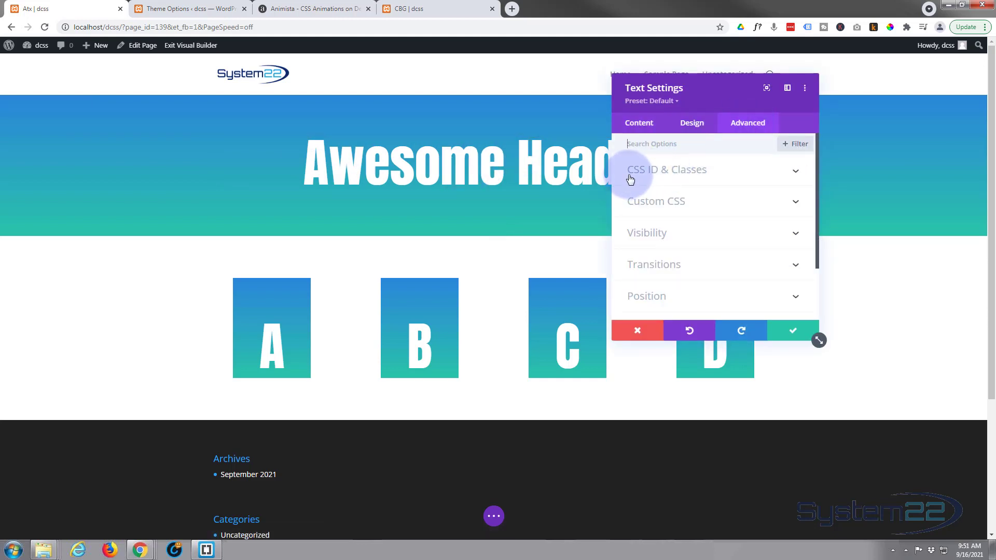
pyautogui.click(732, 173)
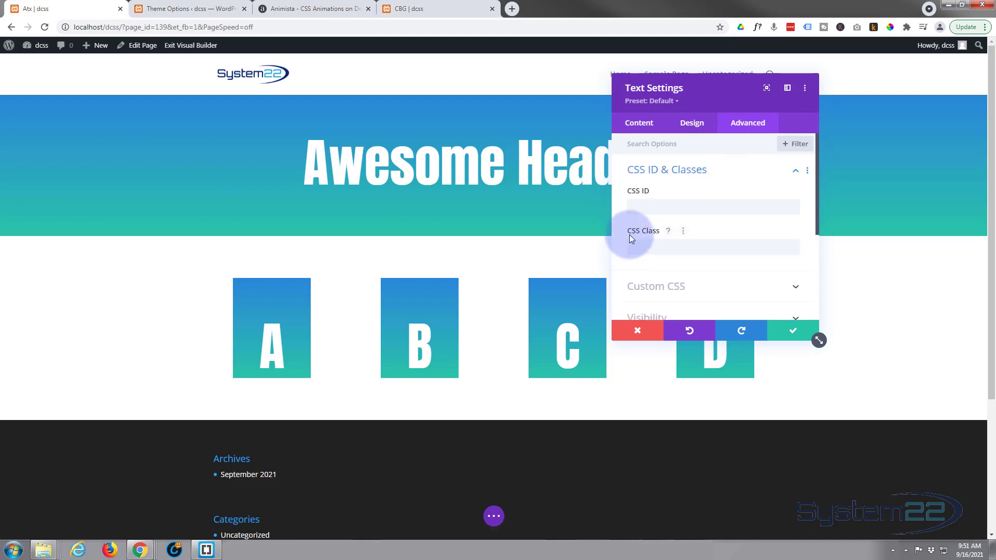
pyautogui.click(639, 247)
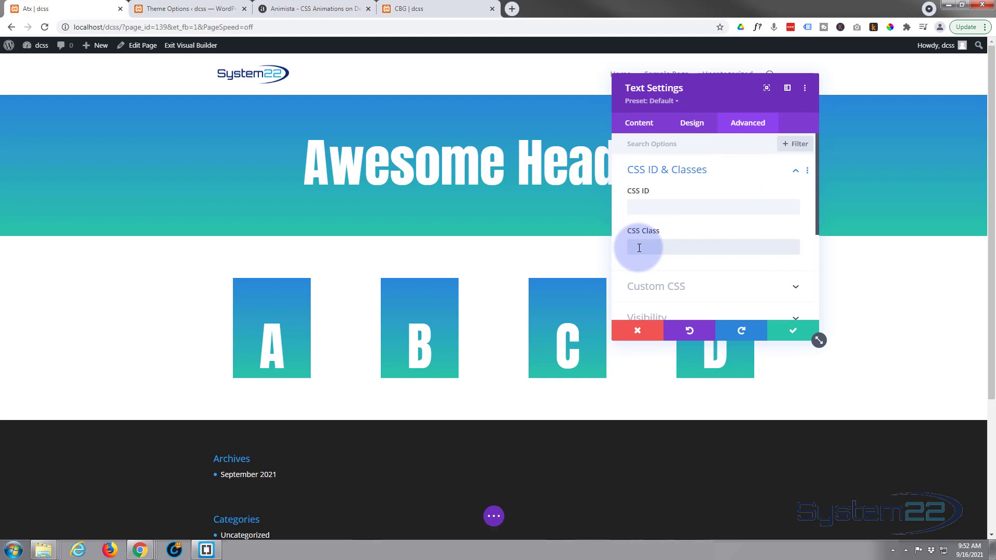
pyautogui.hotkey('ctrl', 'v')
pyautogui.click(802, 335)
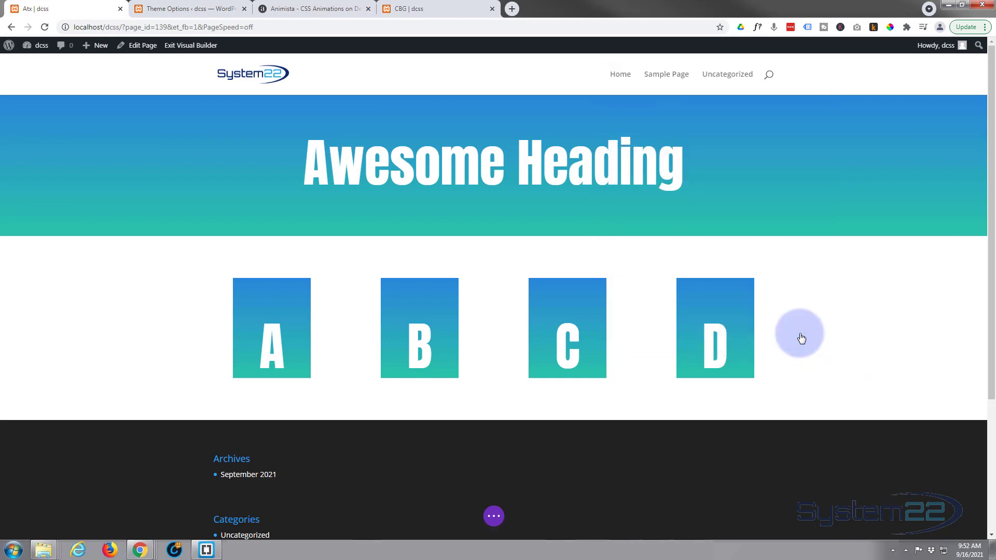
# Save the Awesome Heading page as a draft.
pyautogui.moveTo(801, 334)
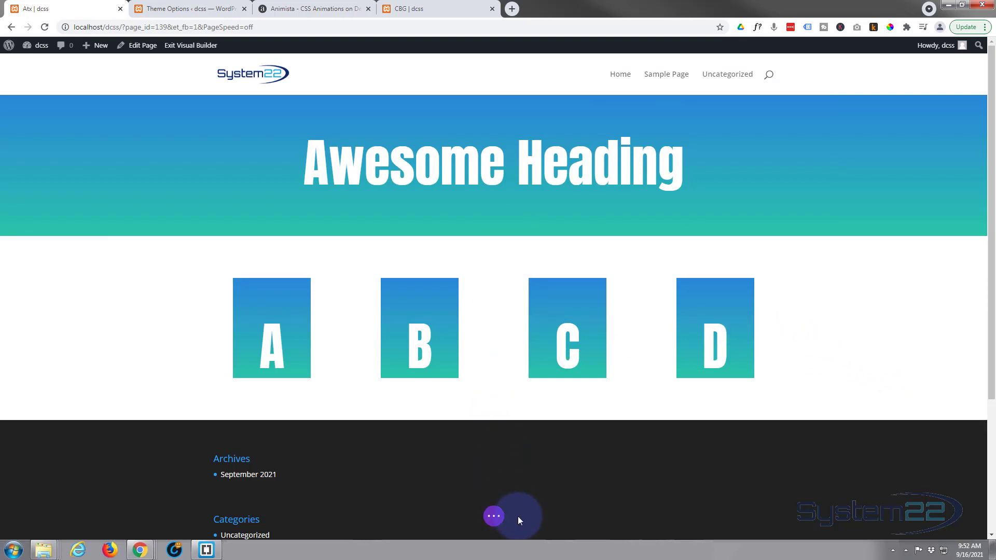
pyautogui.click(496, 516)
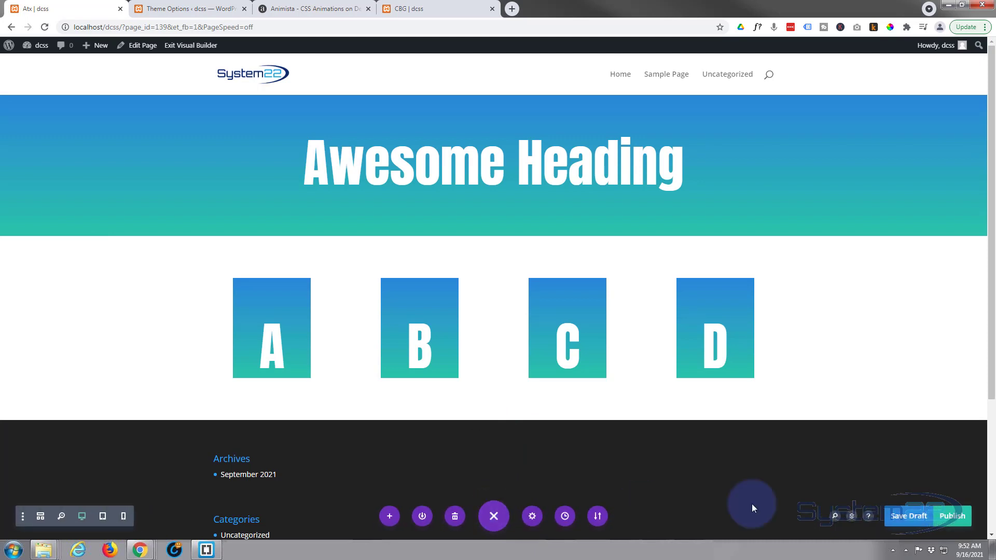
pyautogui.click(907, 516)
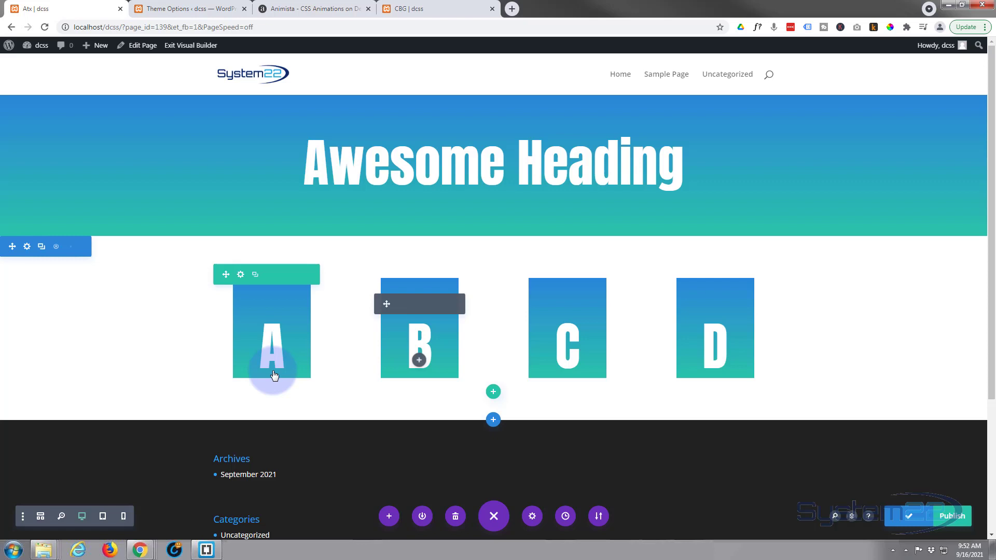
# Reload the Visual Builder page to preview the heading's new text shadows.
pyautogui.click(559, 338)
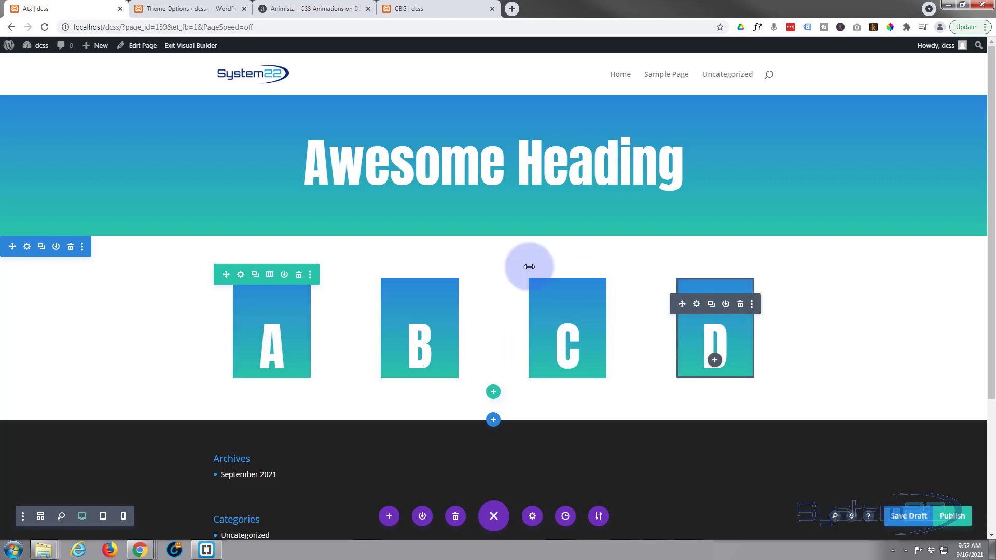
pyautogui.click(325, 184)
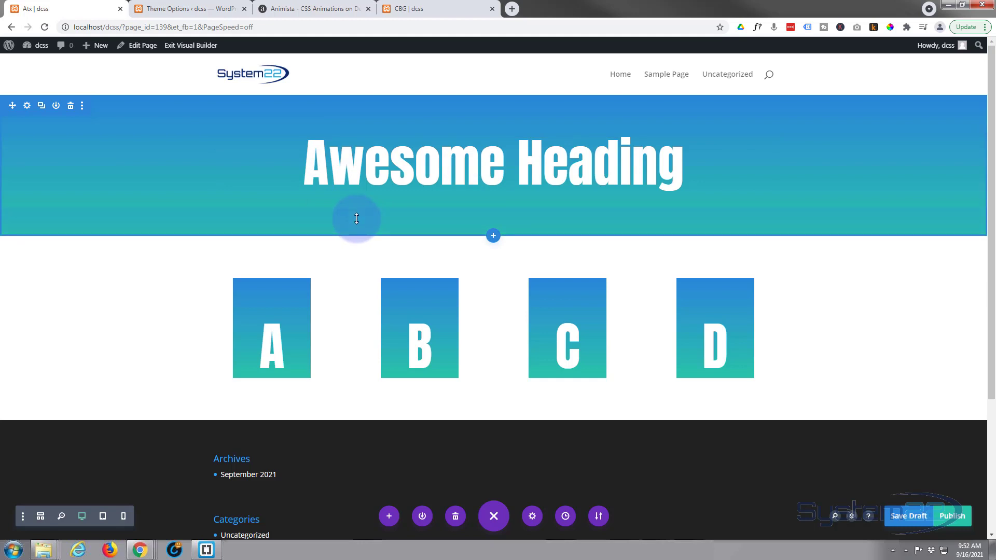
pyautogui.click(45, 30)
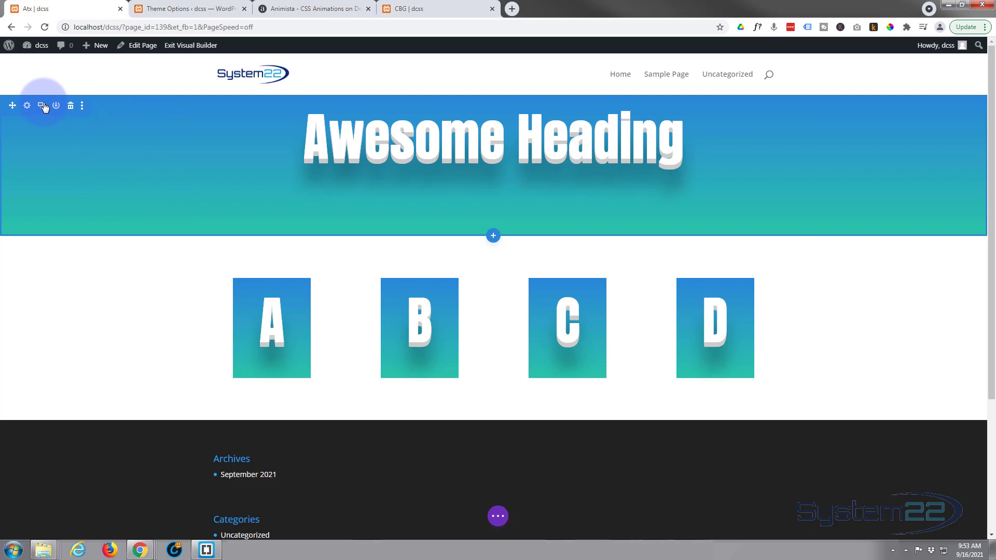
# Set the heading section's Design > Spacing top padding to 150px and apply.
pyautogui.click(26, 105)
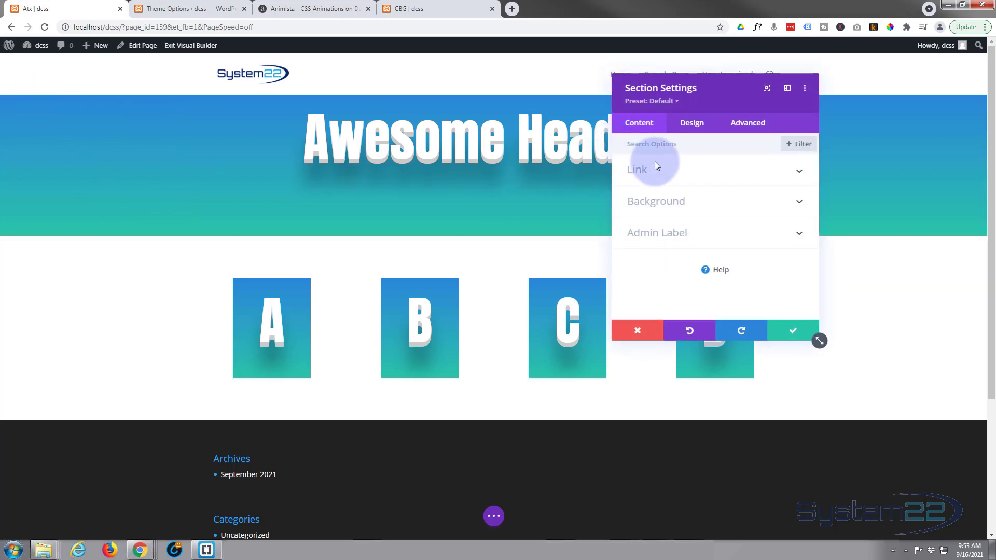
pyautogui.click(695, 128)
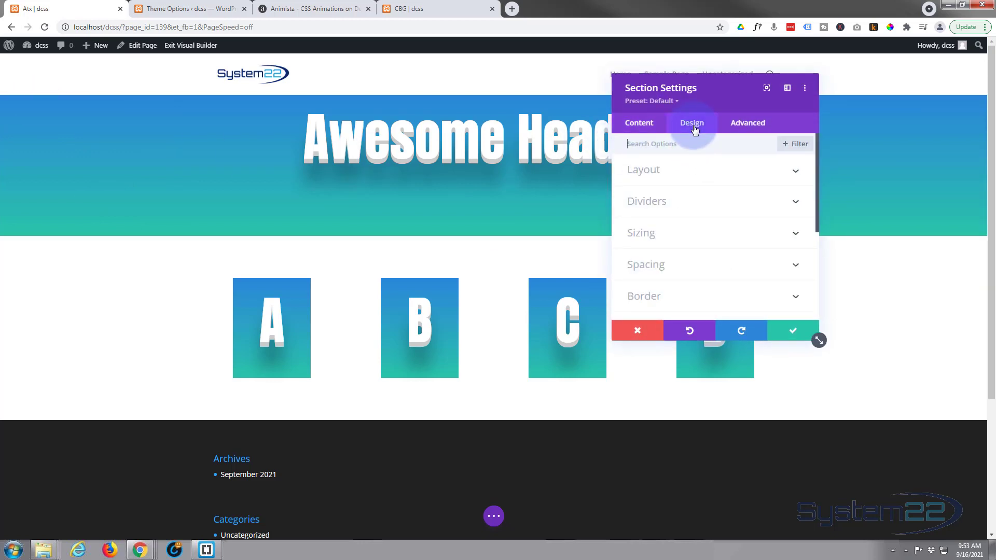
pyautogui.click(708, 264)
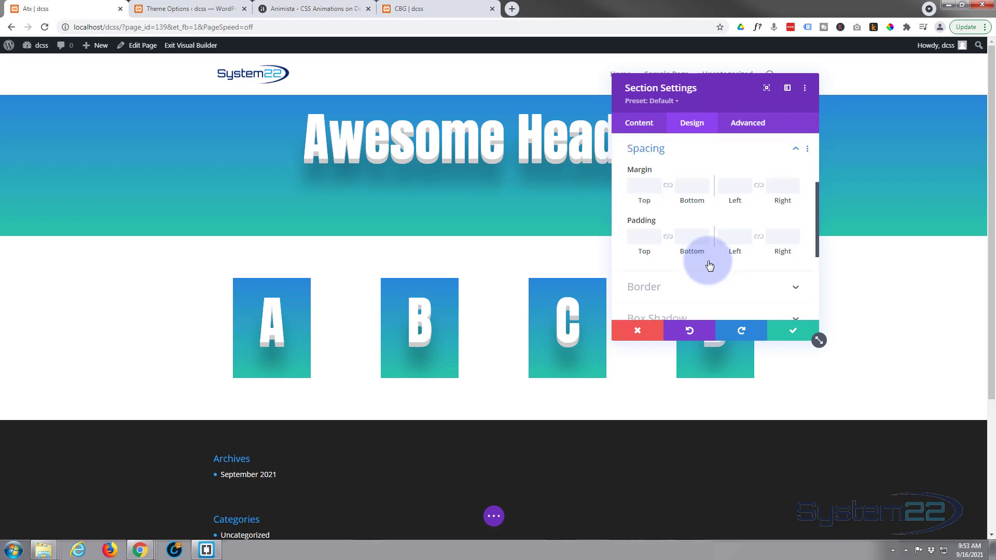
pyautogui.click(643, 236)
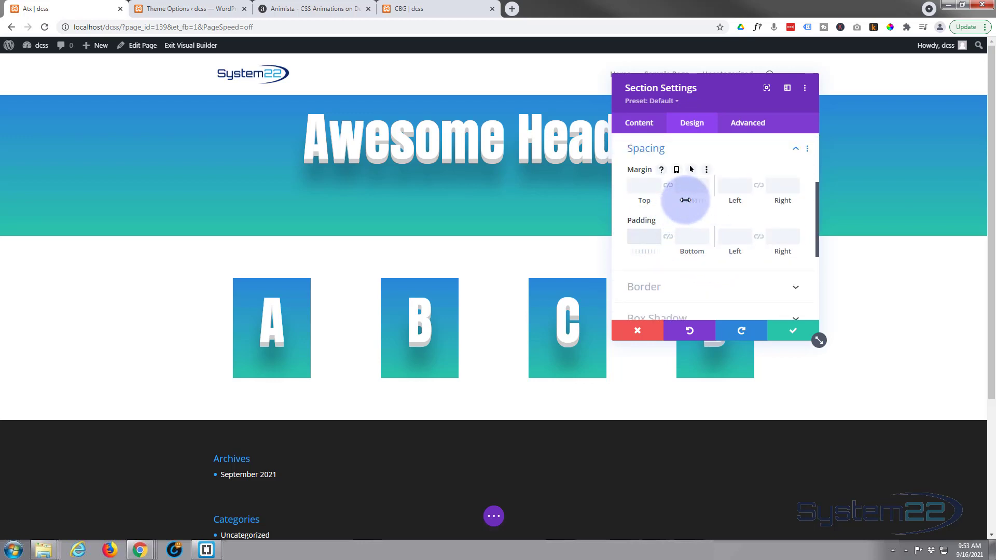
pyautogui.write('100px')
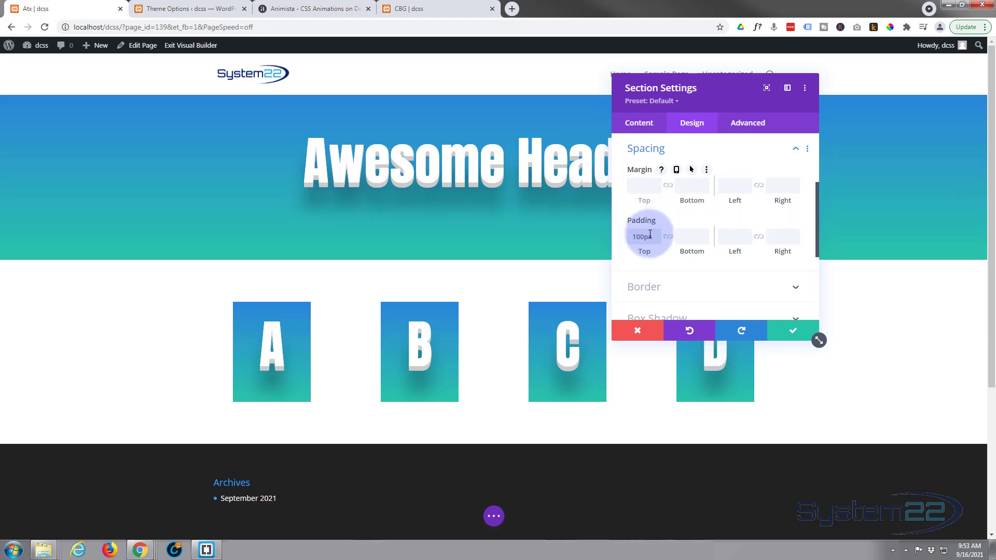
pyautogui.moveTo(634, 236); pyautogui.dragTo(642, 236)
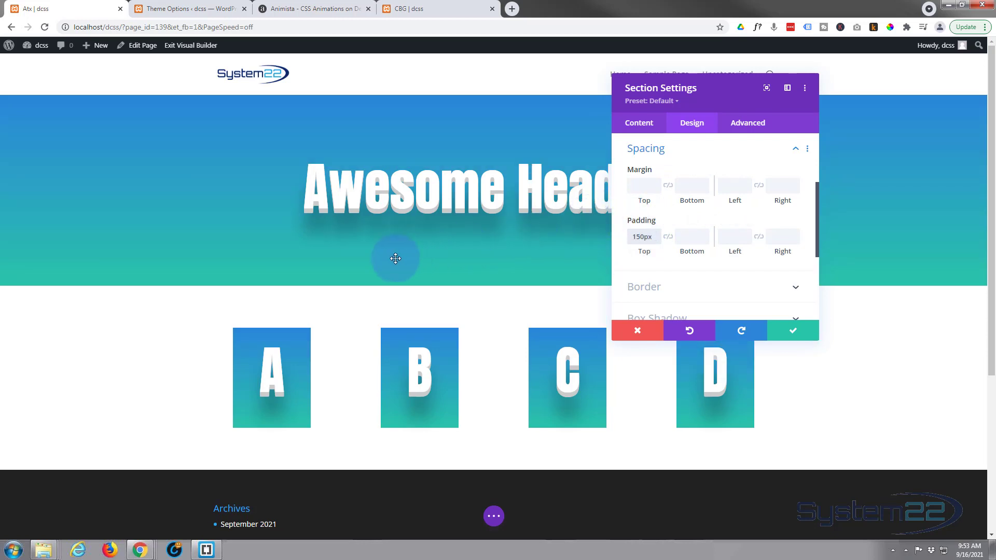
pyautogui.click(793, 334)
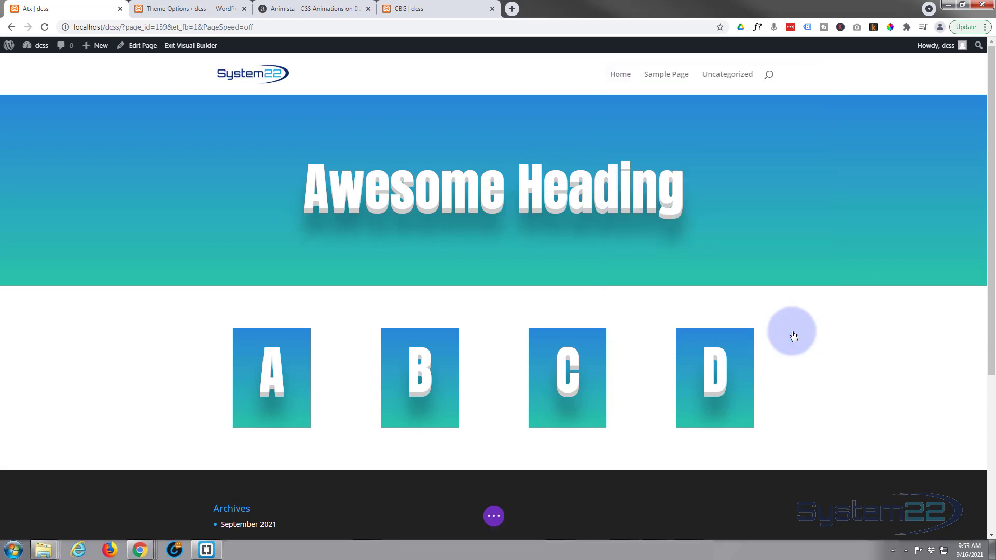
# Save a draft, exit the Visual Builder, and reload the live page to replay the animation.
pyautogui.click(494, 516)
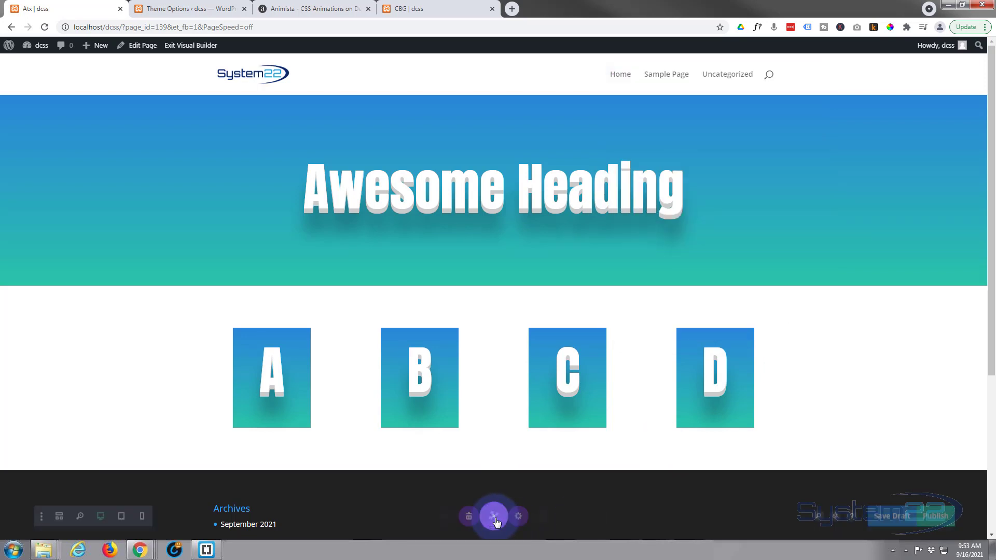
pyautogui.click(911, 517)
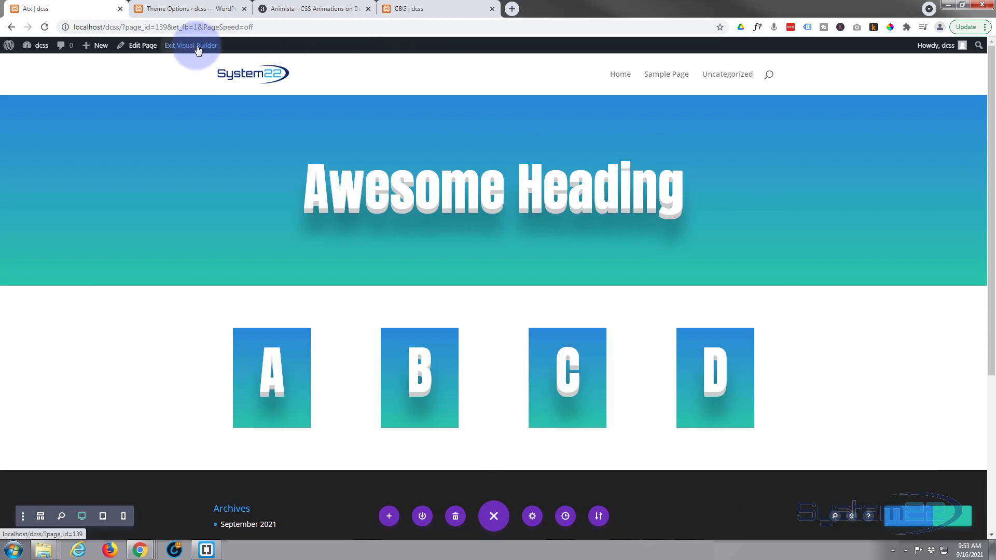
pyautogui.click(197, 47)
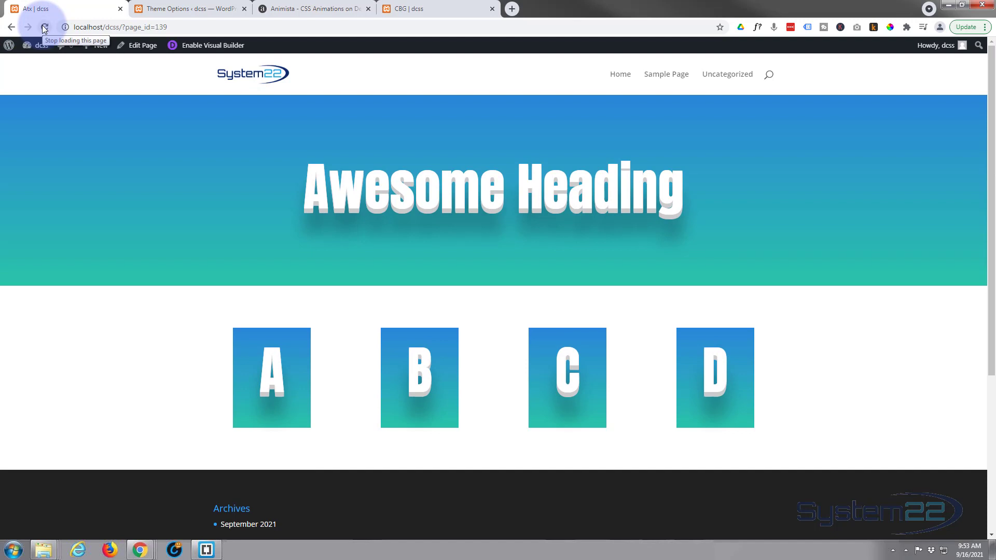
pyautogui.click(45, 28)
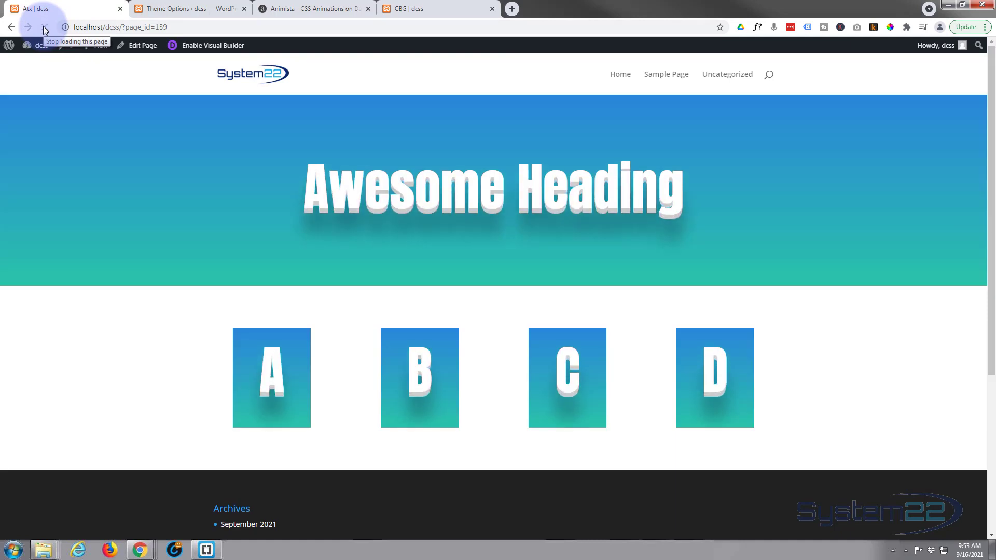
# Change the 0.5s durations on lines 4 and 5 of the .text-pop-up-top rule to 1.5s.
pyautogui.click(182, 11)
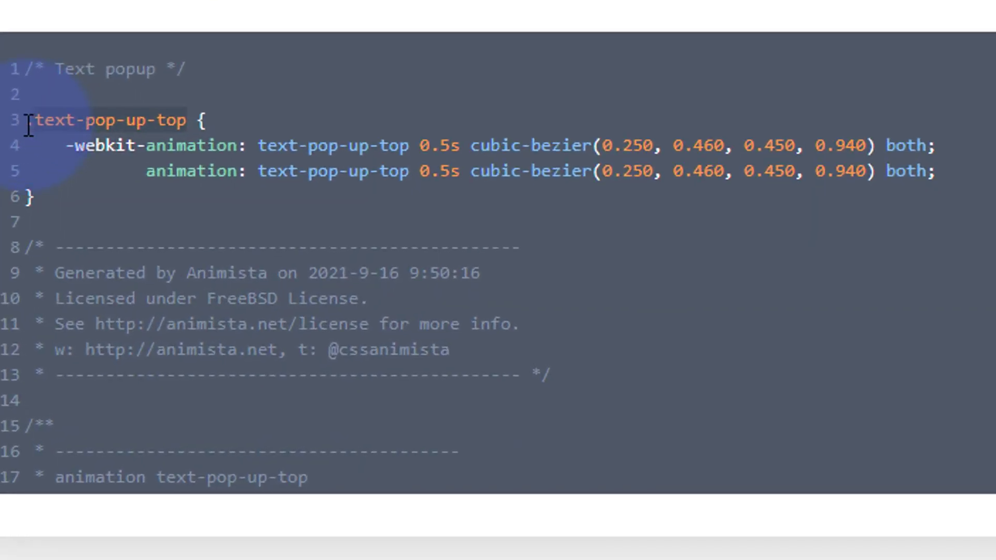
pyautogui.moveTo(54, 166); pyautogui.dragTo(192, 120)
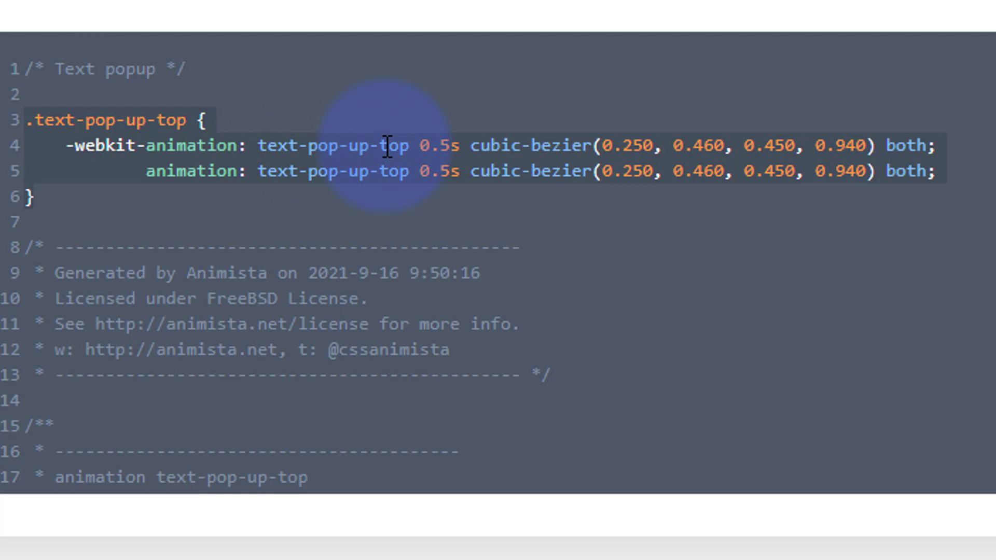
pyautogui.click(423, 147)
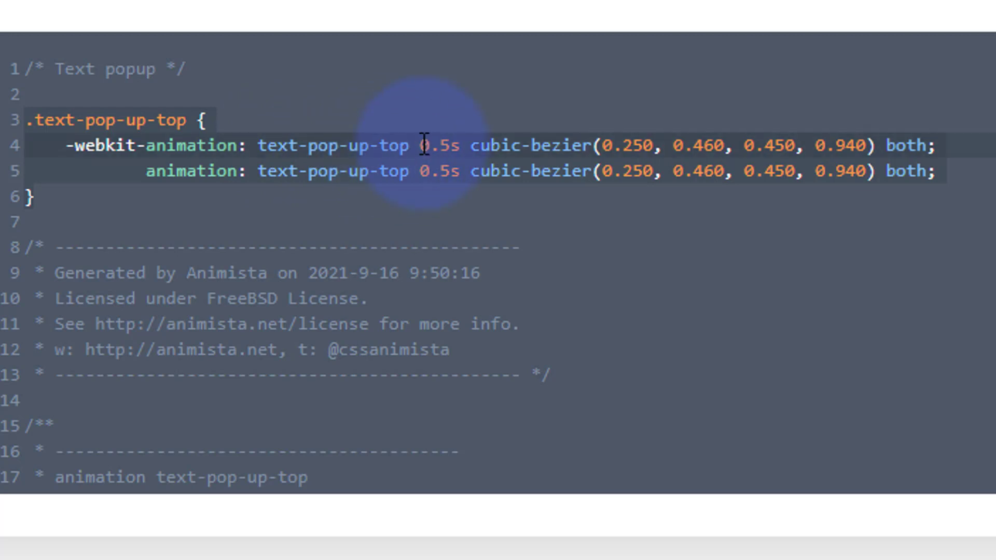
pyautogui.click(432, 145)
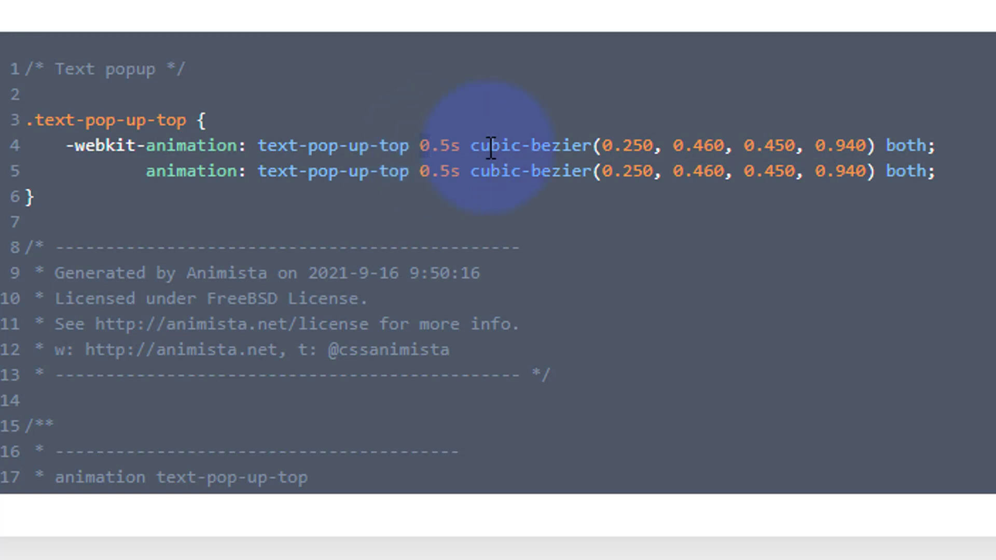
pyautogui.write('1')
pyautogui.click(425, 171)
pyautogui.press('BackSpace')
pyautogui.write('1')
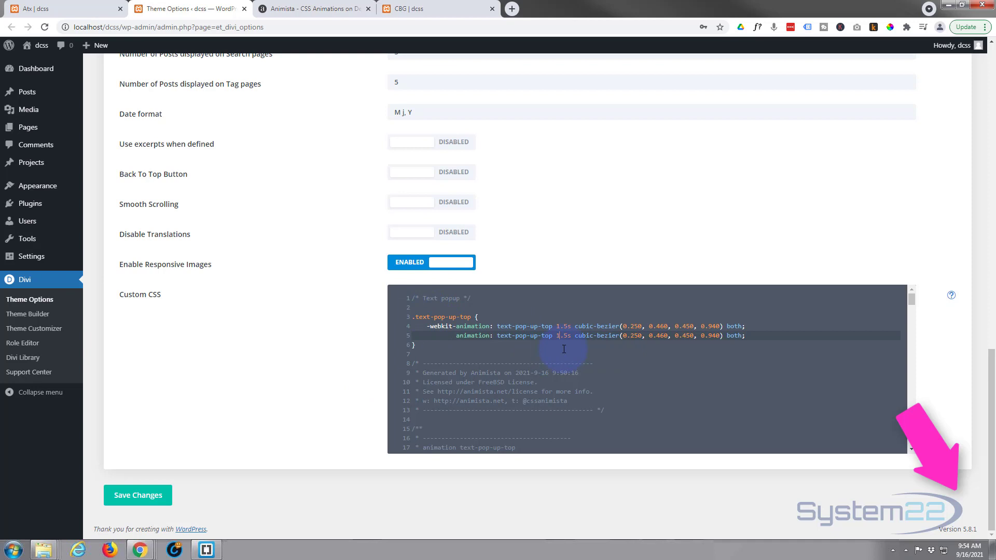
# Save the Custom CSS, then reload the Awesome Heading page to see the slower animation.
pyautogui.click(131, 499)
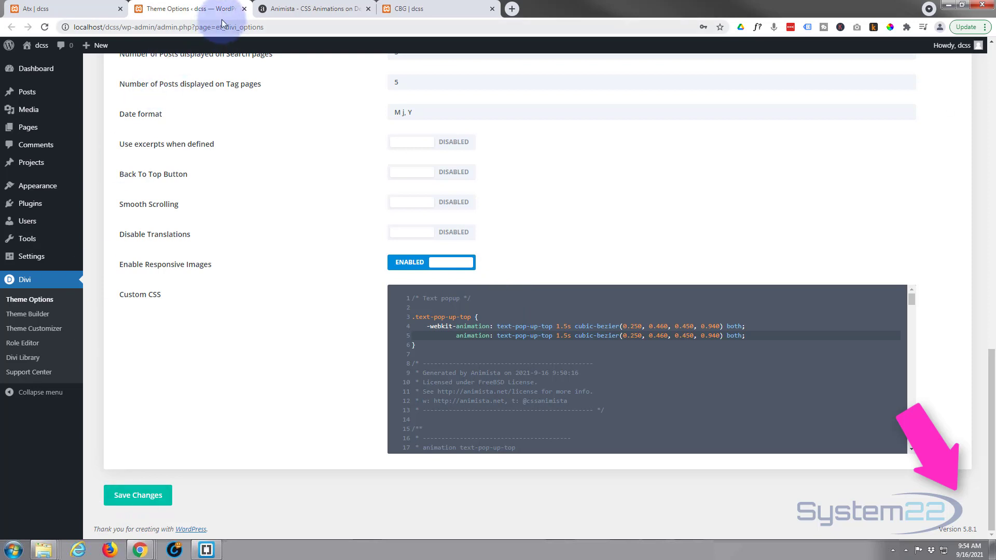
pyautogui.click(67, 13)
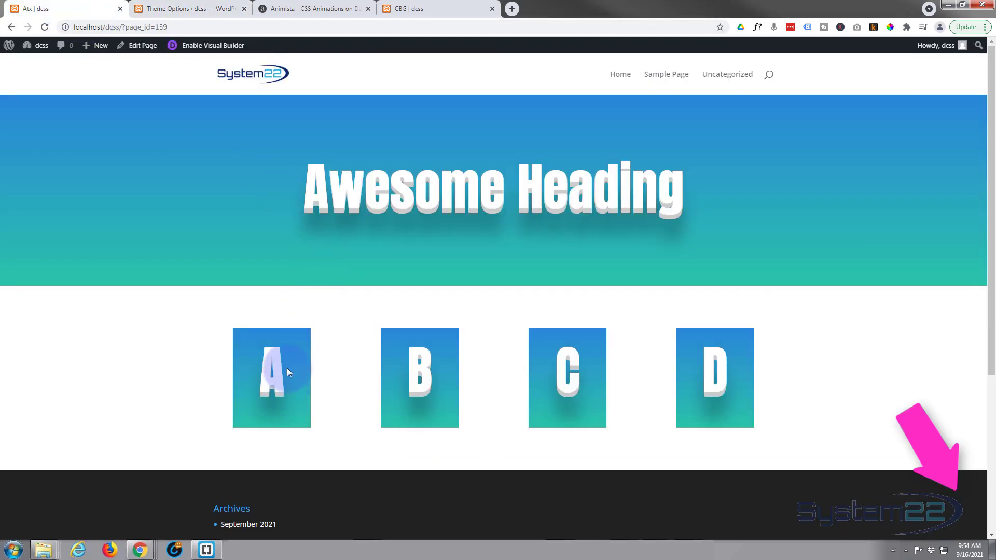
pyautogui.click(45, 26)
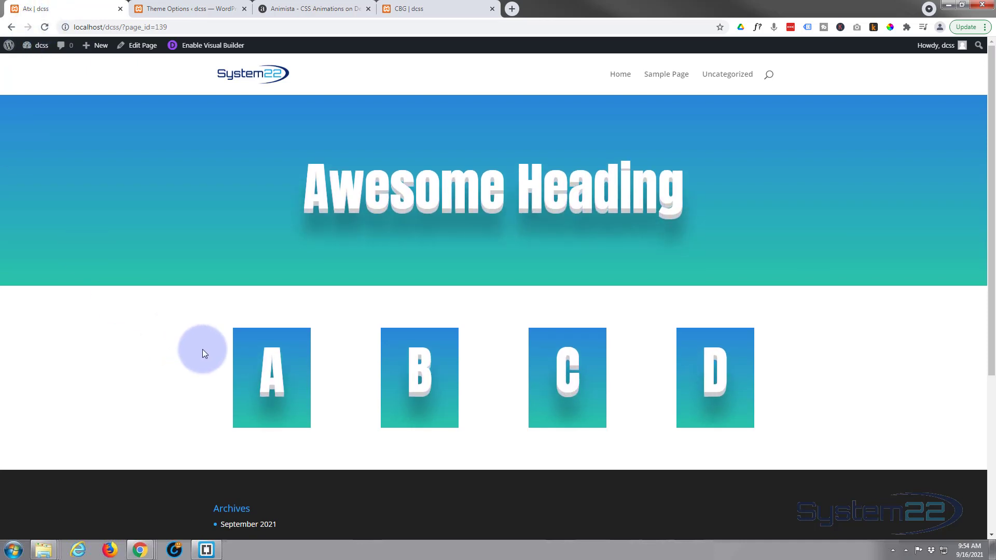
pyautogui.doubleClick(410, 372)
pyautogui.click(605, 379)
pyautogui.doubleClick(719, 377)
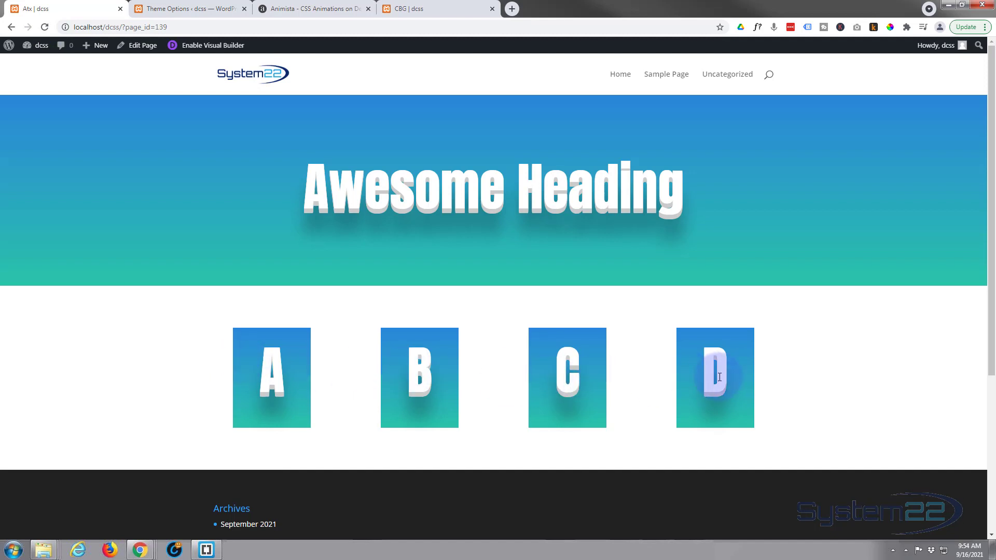
pyautogui.click(651, 373)
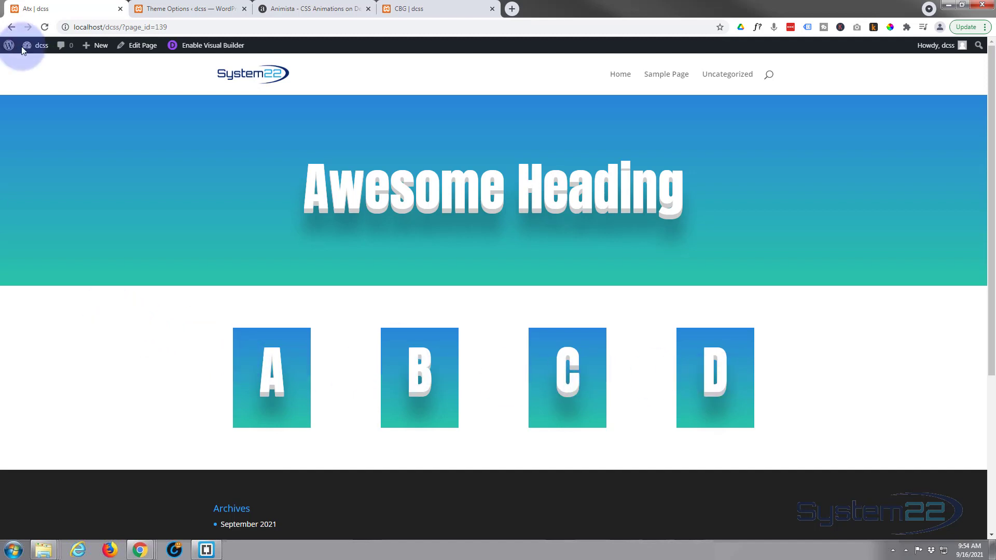
pyautogui.click(44, 27)
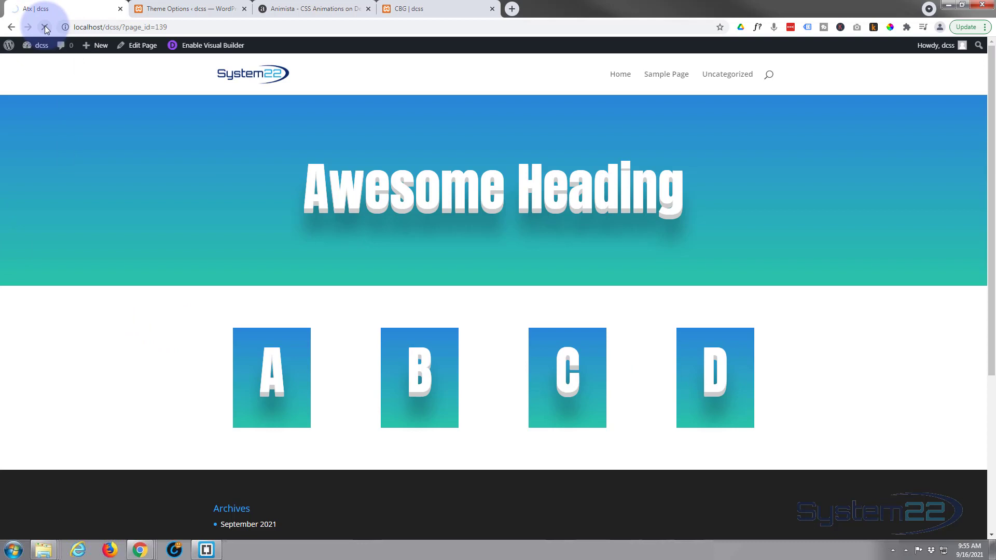